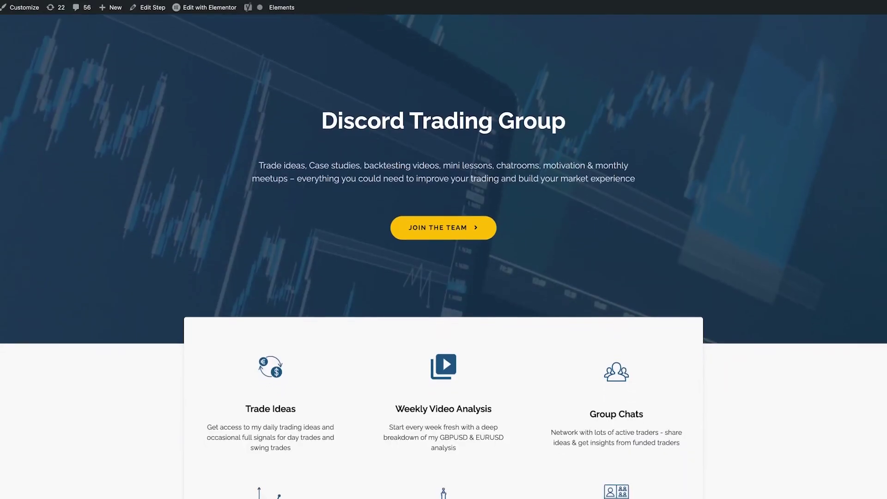
Step: Look through the sections of the Discord Trading Group page and return to its beginning
scroll(444, 257, down, 4)
scroll(444, 256, down, 6)
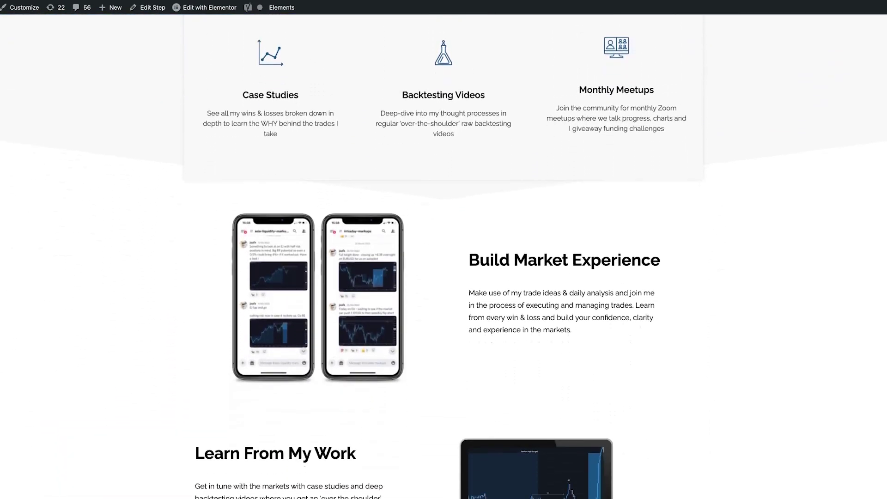
scroll(444, 257, down, 6)
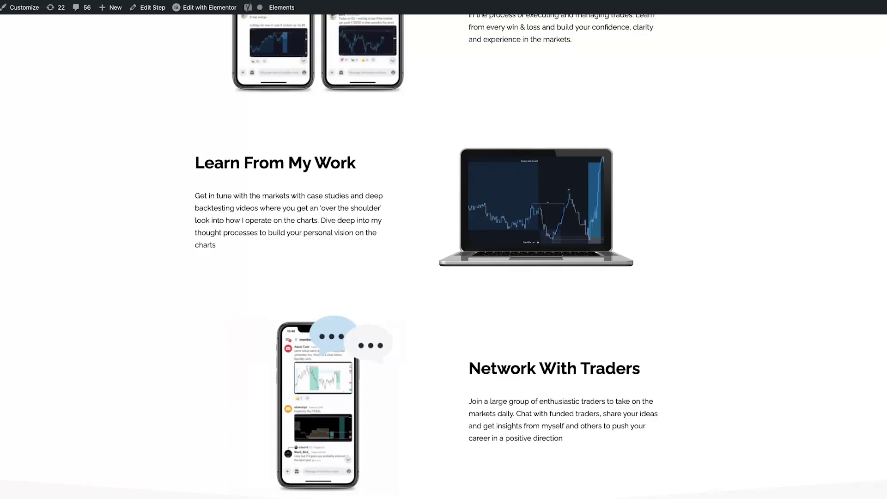
scroll(444, 256, up, 15)
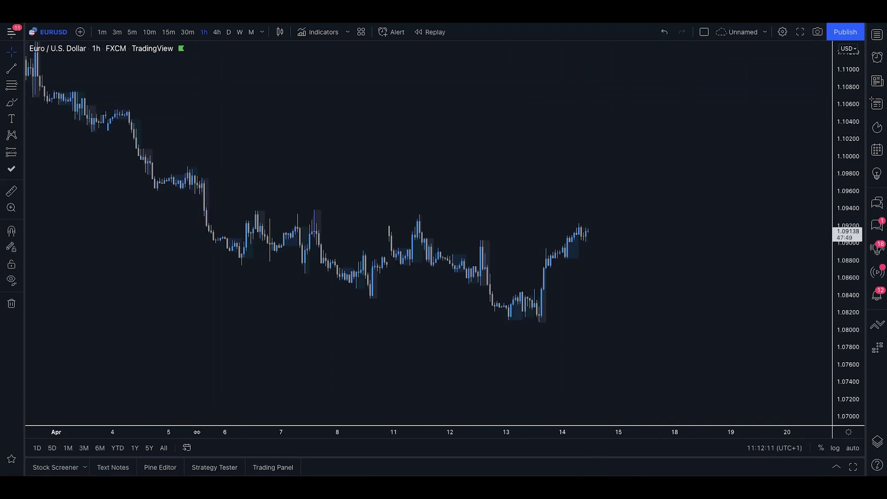
Step: Switch to TradingView and hide the EURUSD price series and both FXN Asian Session indicators
click(188, 446)
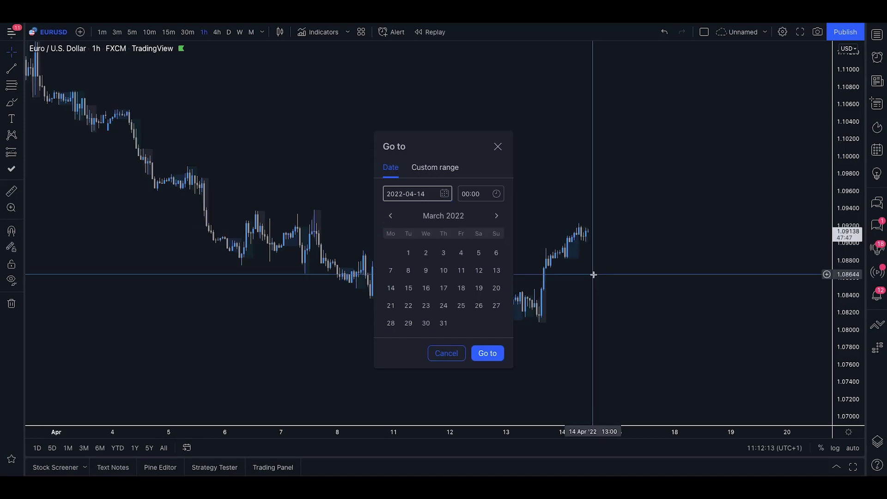
click(498, 146)
click(193, 49)
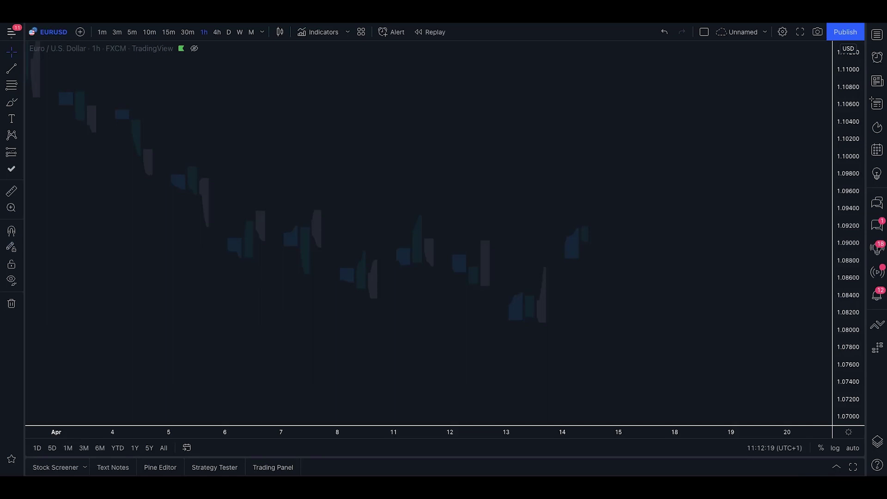
click(878, 441)
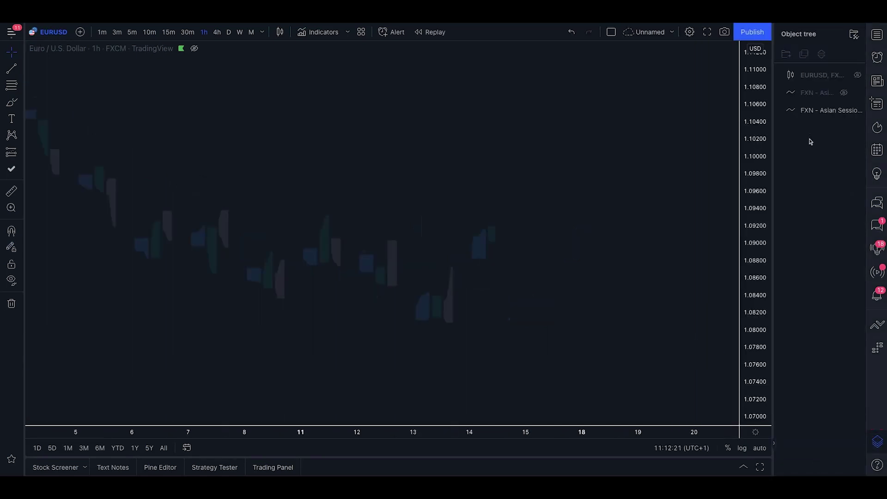
click(844, 110)
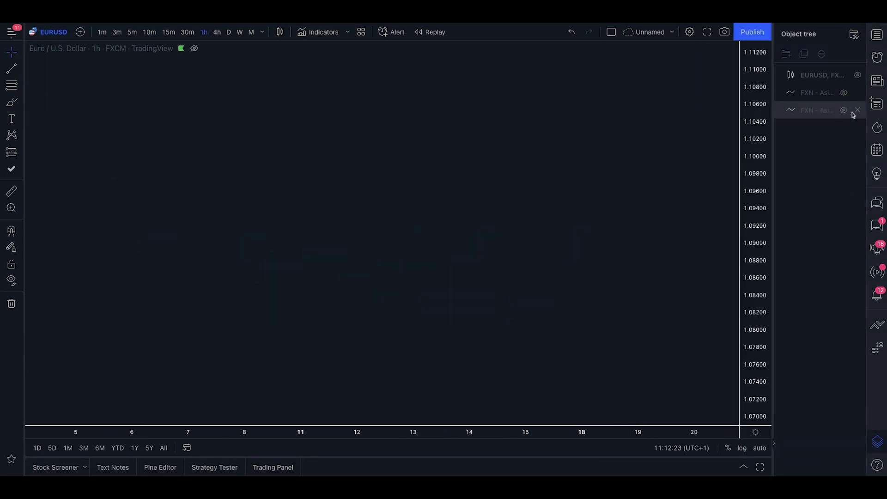
Step: Go to 2022-02-25 on the chart and start bar replay from around 28 February 2022
click(186, 448)
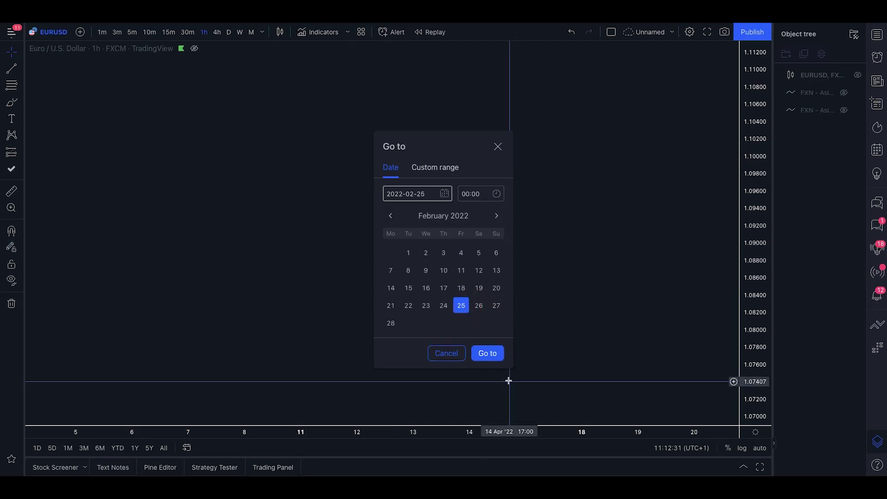
click(492, 354)
click(422, 37)
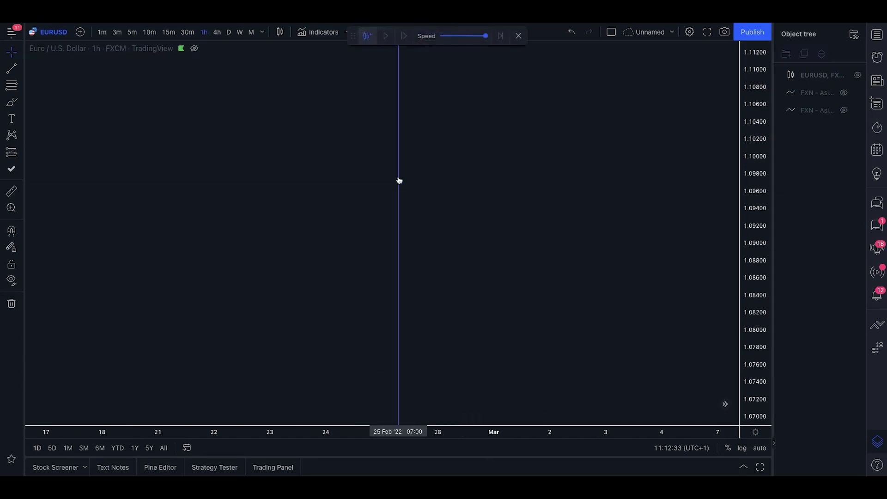
click(432, 194)
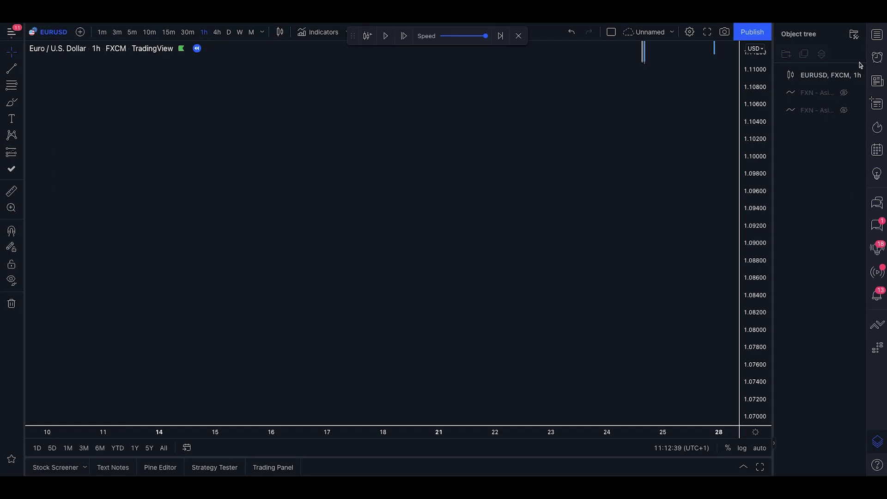
Step: Show the EURUSD price series again, close the object tree and bring the replayed candles into view
click(880, 443)
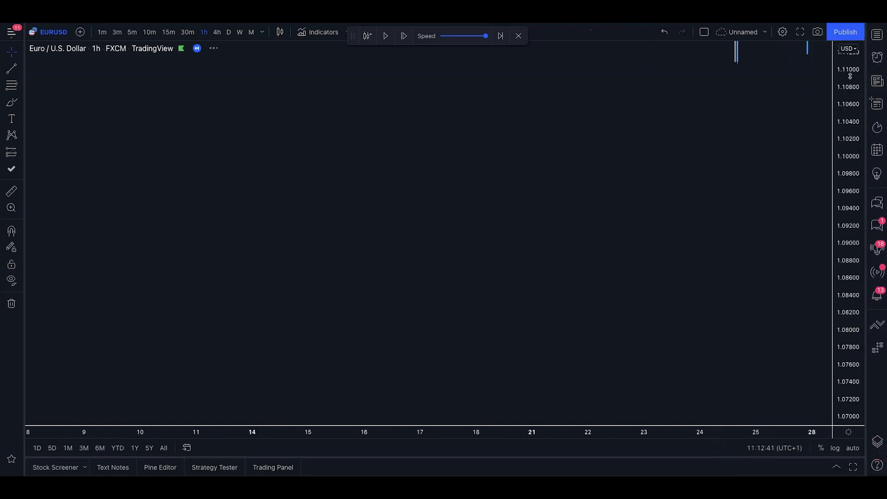
drag(660, 196, 573, 311)
drag(716, 206, 592, 215)
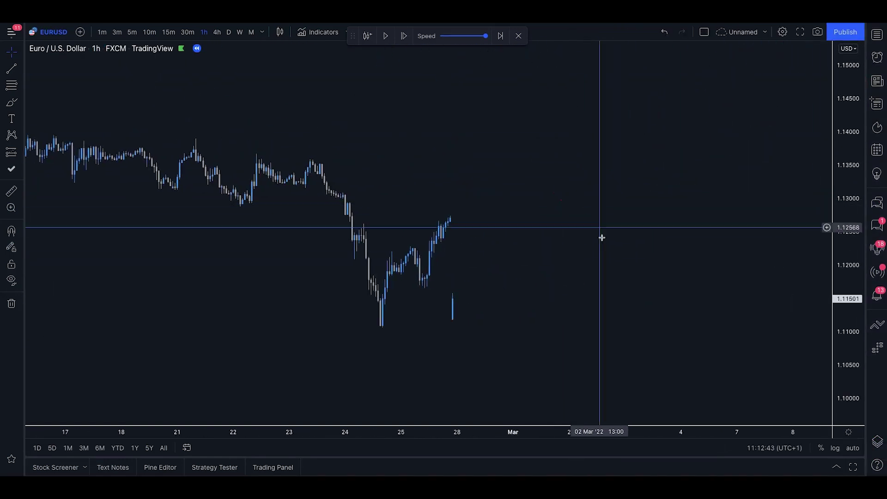
drag(474, 429, 546, 430)
Step: Examine the EURUSD price structure leading to late February 2022 on the daily and 4-hour timeframes
click(229, 32)
drag(852, 159, 842, 384)
drag(672, 346, 612, 346)
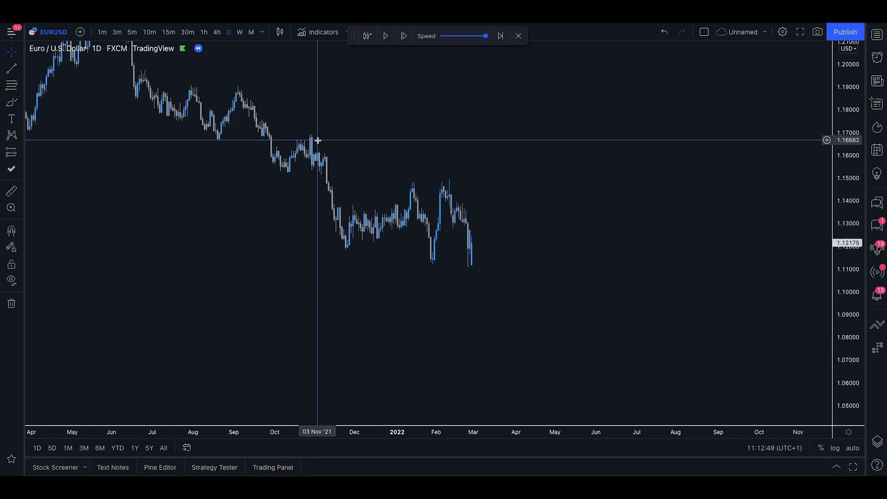
click(217, 33)
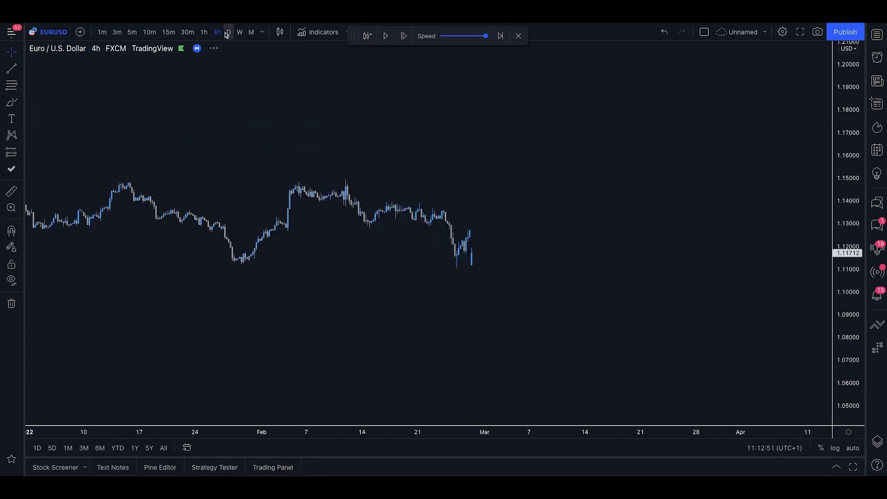
drag(236, 145, 592, 137)
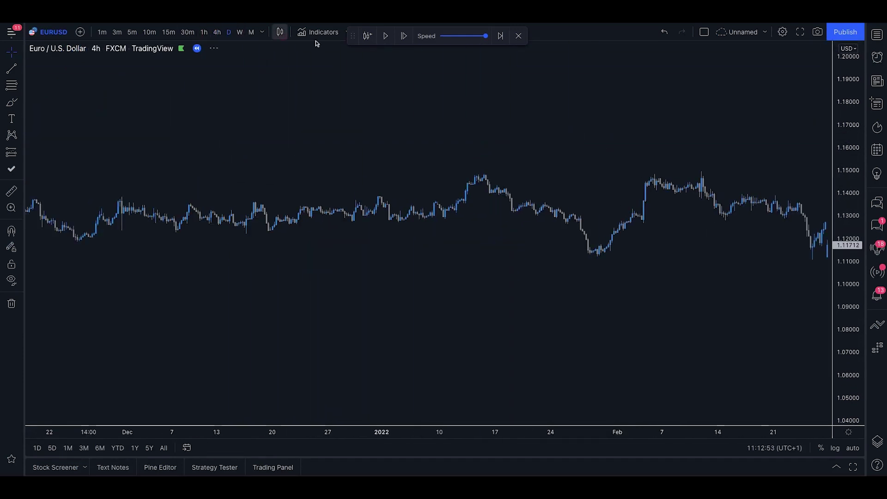
drag(826, 188, 531, 151)
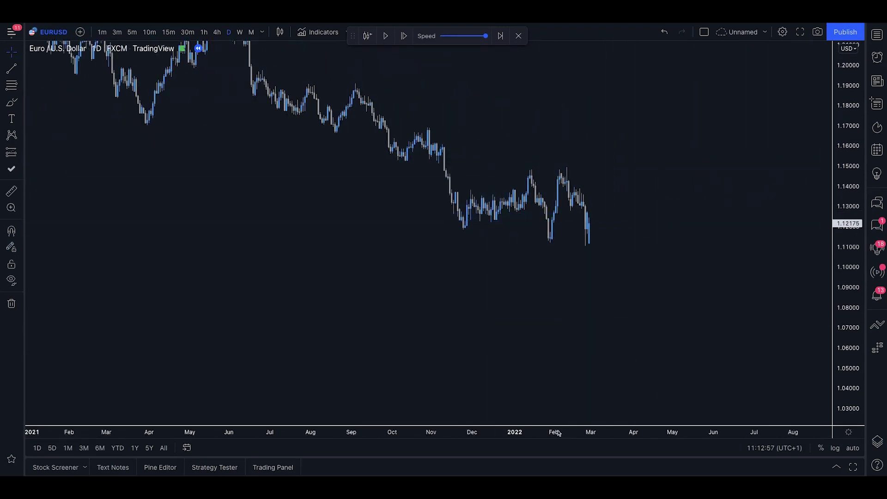
drag(559, 433, 648, 417)
Step: On the 4-hour chart, draw a horizontal arrow at about 1.112 from the late January low to the late February low
click(216, 32)
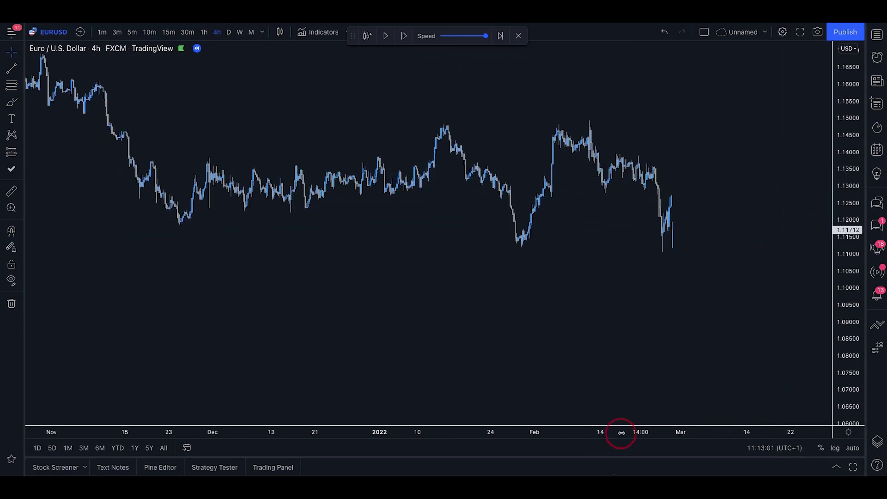
scroll(604, 311, up, 5)
click(19, 74)
click(51, 70)
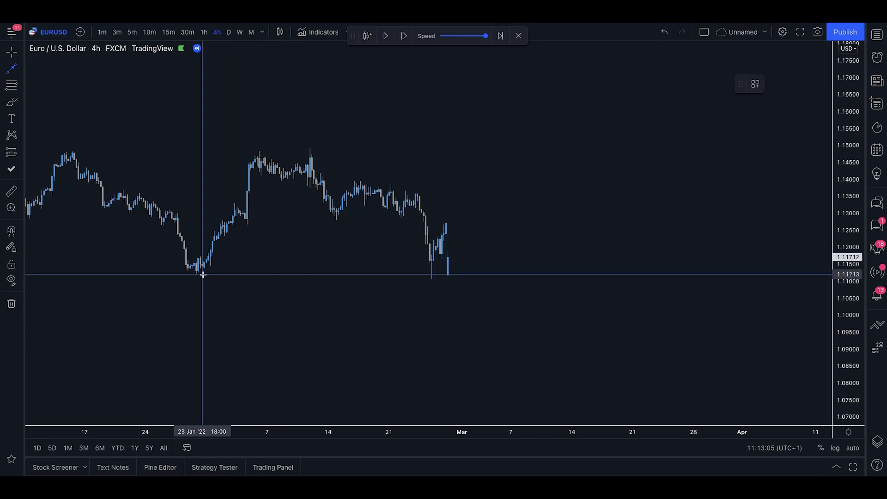
drag(196, 274, 420, 274)
Step: Draw a zone box with a midline from the 25 Feb high at about 1.1275 to about 1.1240 on 11 March
click(19, 85)
click(55, 235)
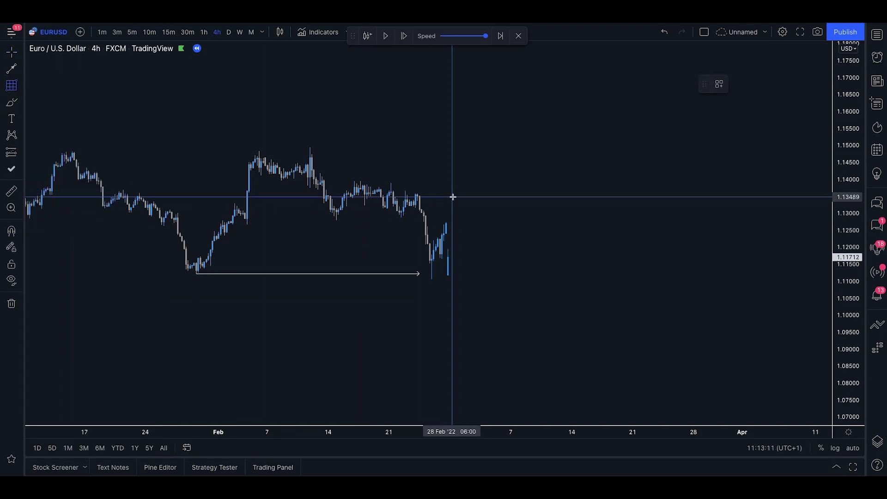
click(445, 222)
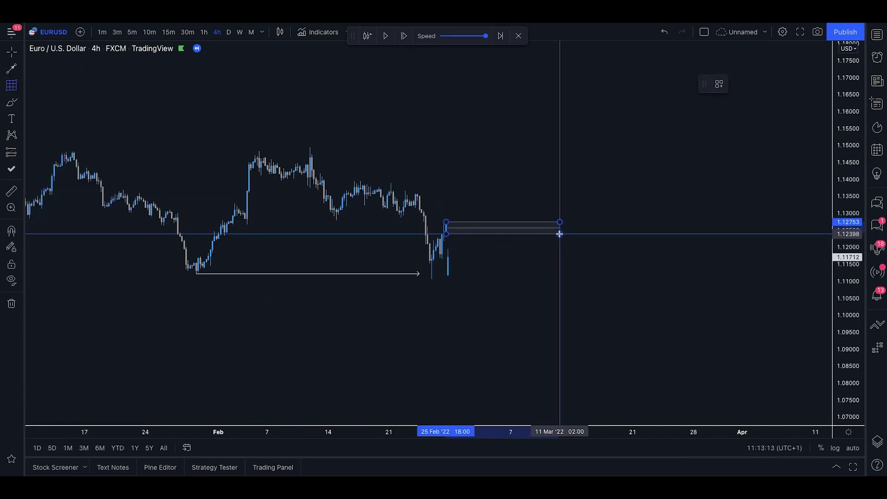
click(560, 235)
Step: Brush temporary marks over the price gap and its possible move below the zone box, undoing each one
click(12, 102)
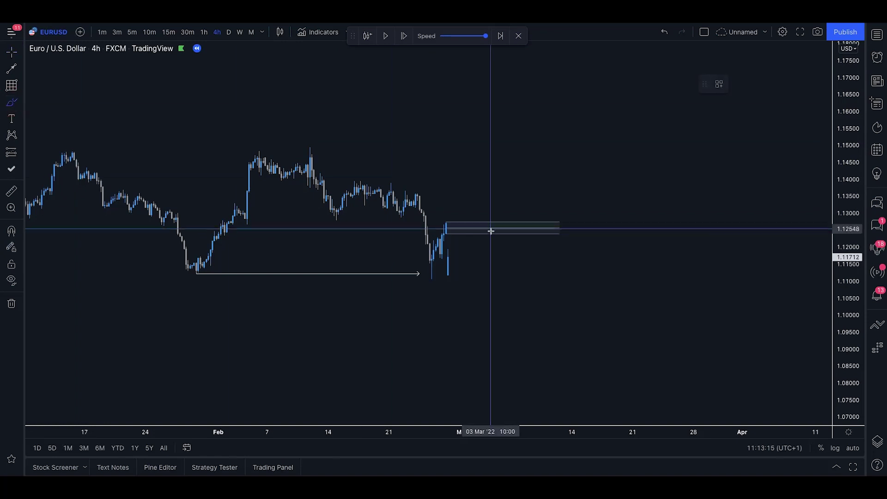
mouse_move(444, 234)
mouse_down()
mouse_move(451, 253)
mouse_move(451, 236)
mouse_up()
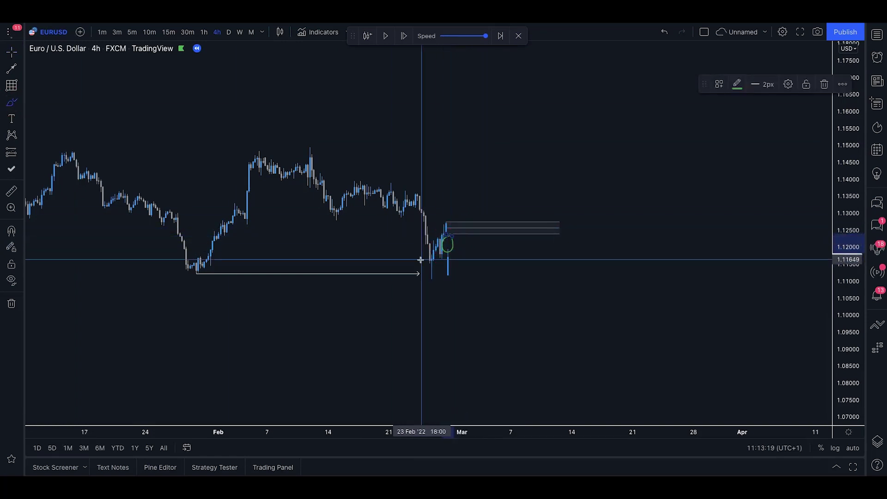
key(ctrl+z)
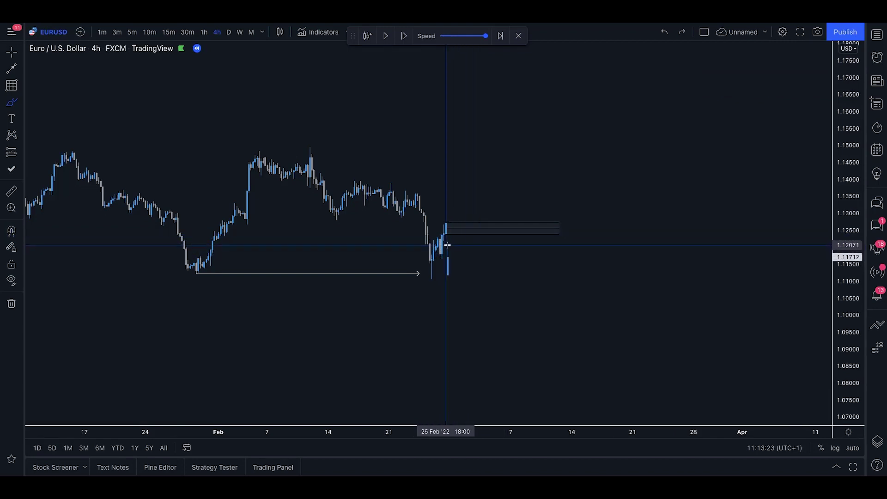
click(448, 247)
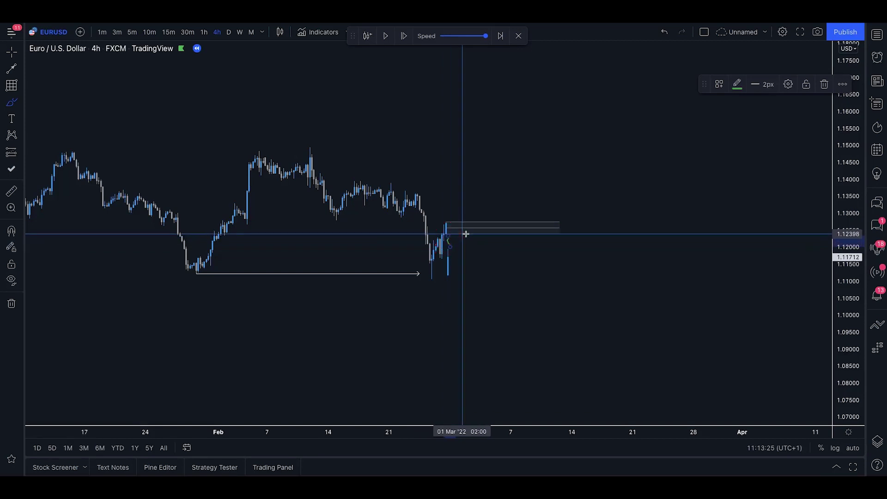
key(ctrl+z)
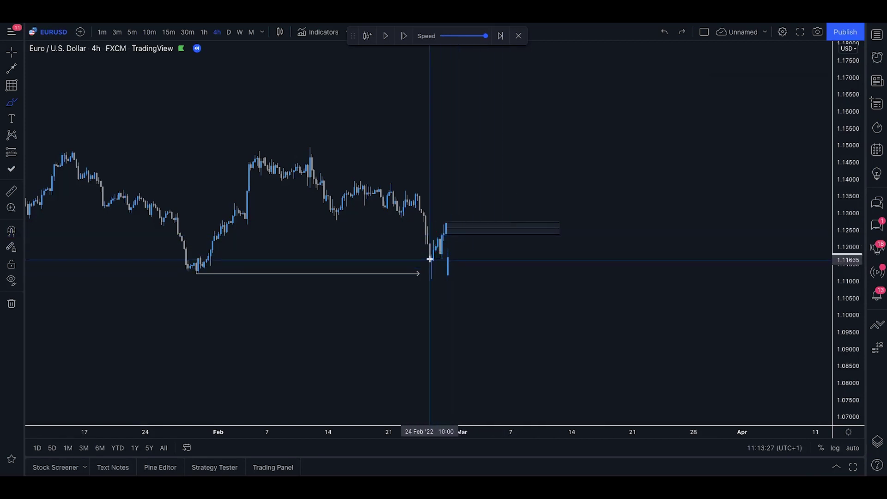
mouse_move(451, 253)
mouse_down()
mouse_move(455, 239)
mouse_move(491, 311)
mouse_move(493, 346)
mouse_up()
key(ctrl+z)
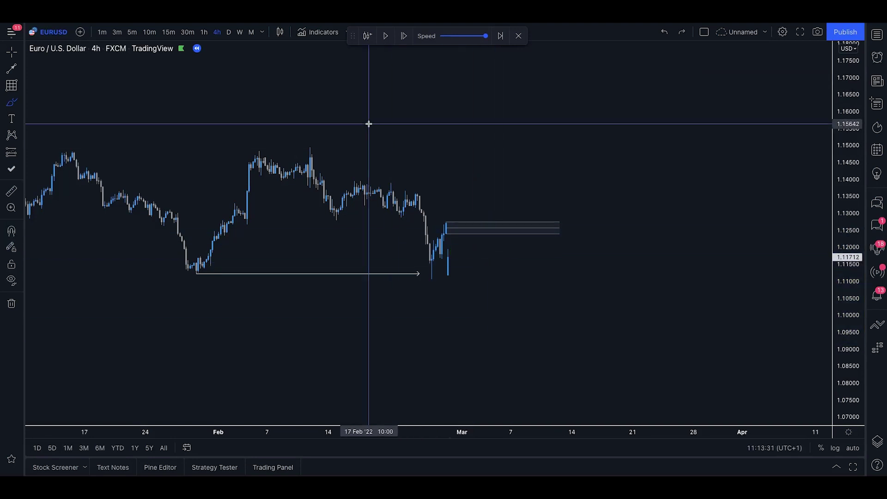
Step: Switch to the daily chart, brush a projected drop from the zone to about 1.105, and delete the stroke
click(228, 32)
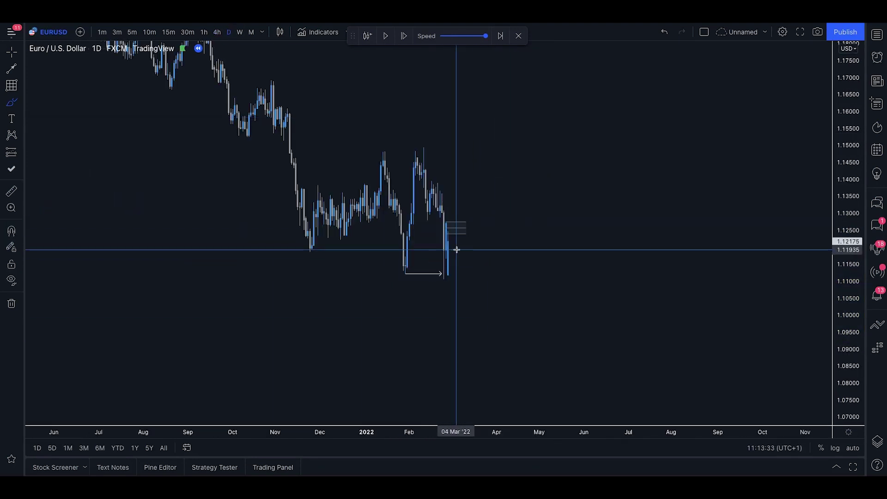
mouse_move(452, 229)
mouse_down()
mouse_move(449, 240)
mouse_move(468, 243)
mouse_move(472, 302)
mouse_up()
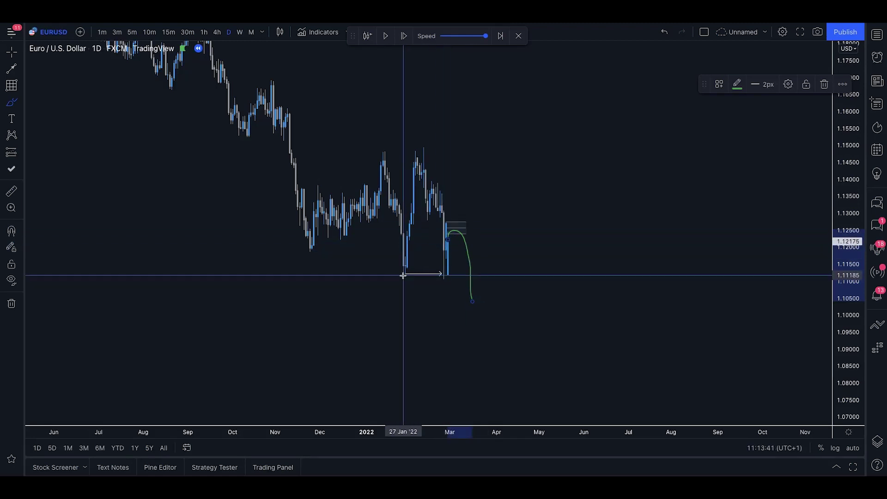
key(Delete)
Step: Draw a horizontal arrow at about 1.1169 from the mid-June 2020 low across to the January 2022 decline
scroll(600, 396, down, 3)
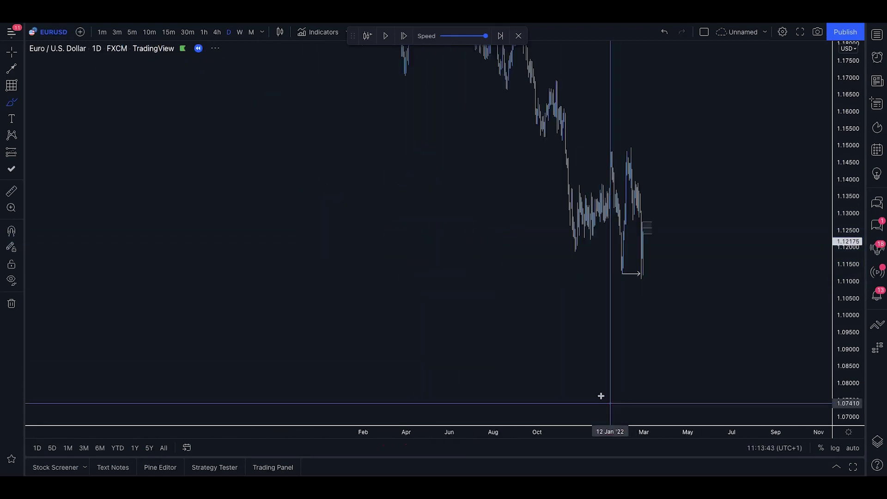
drag(841, 103, 841, 227)
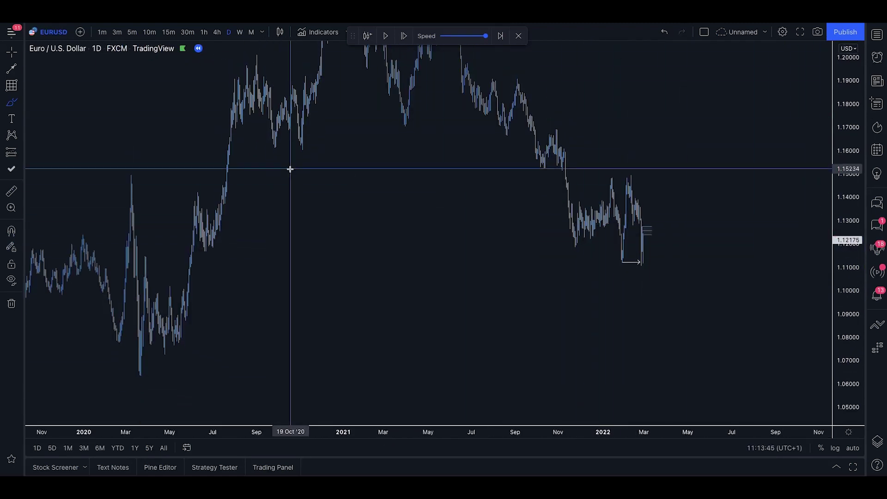
click(11, 69)
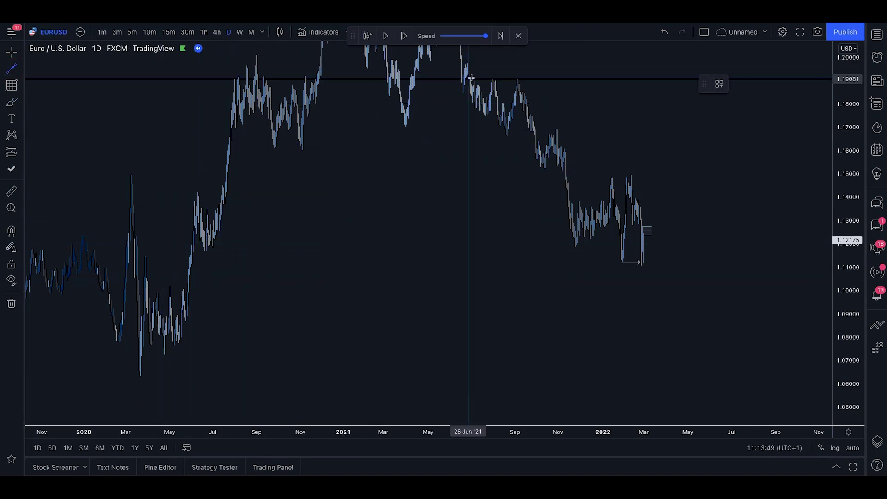
drag(849, 116, 847, 260)
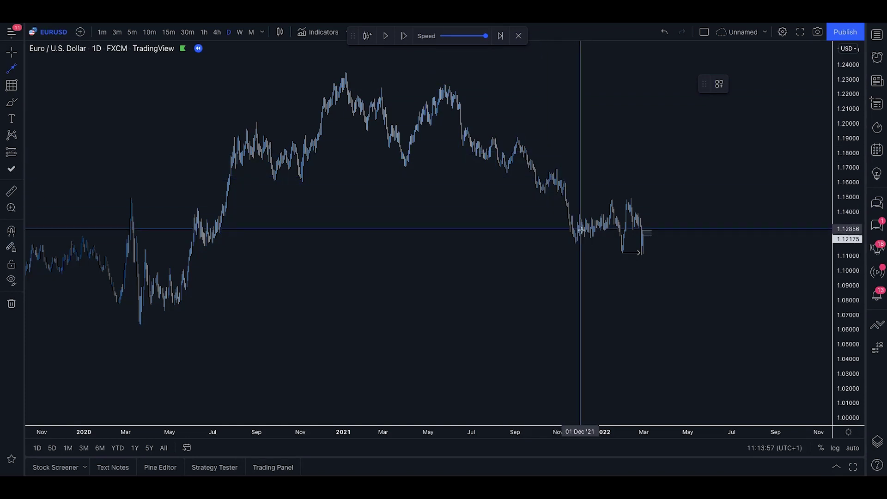
drag(842, 249, 837, 94)
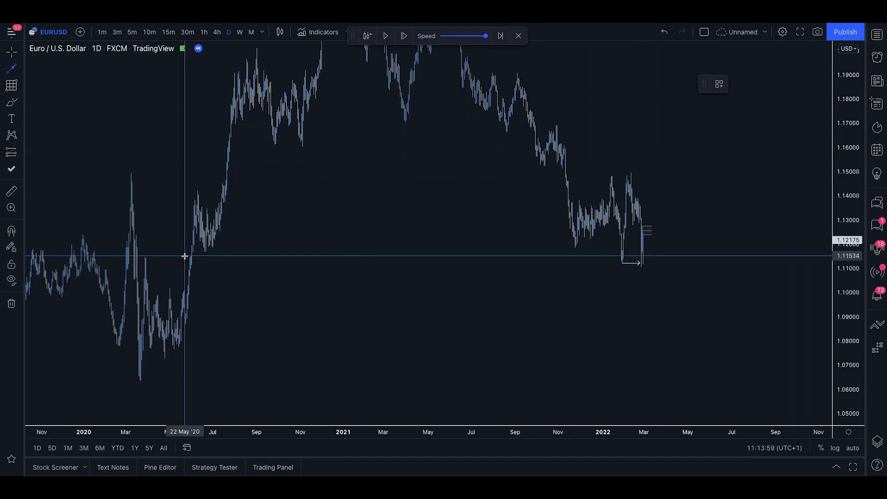
click(203, 252)
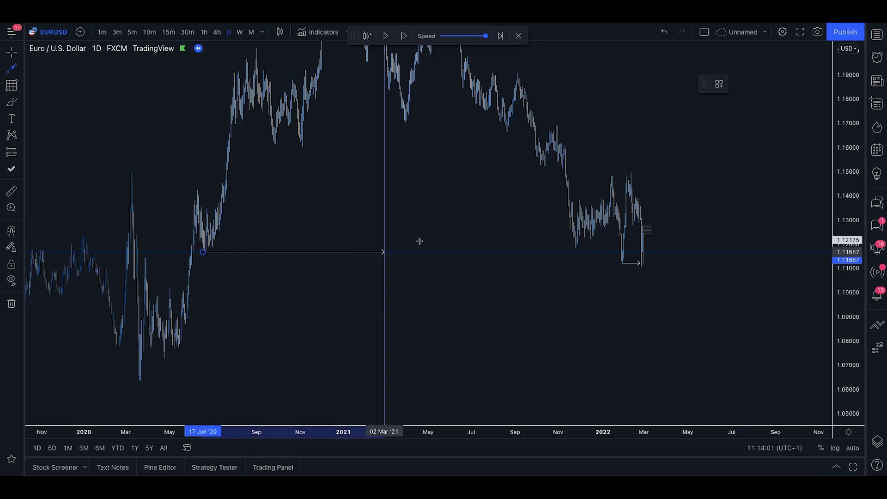
click(615, 253)
drag(715, 223, 671, 229)
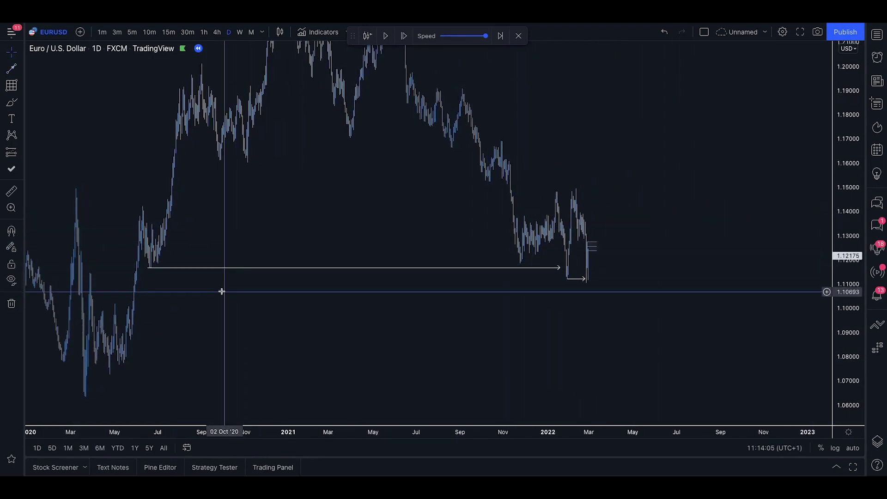
Step: Draw a zone box with a midline from late May 2020 to mid-2022, spanning about 1.0915 to 1.0870
drag(220, 291, 339, 273)
click(12, 70)
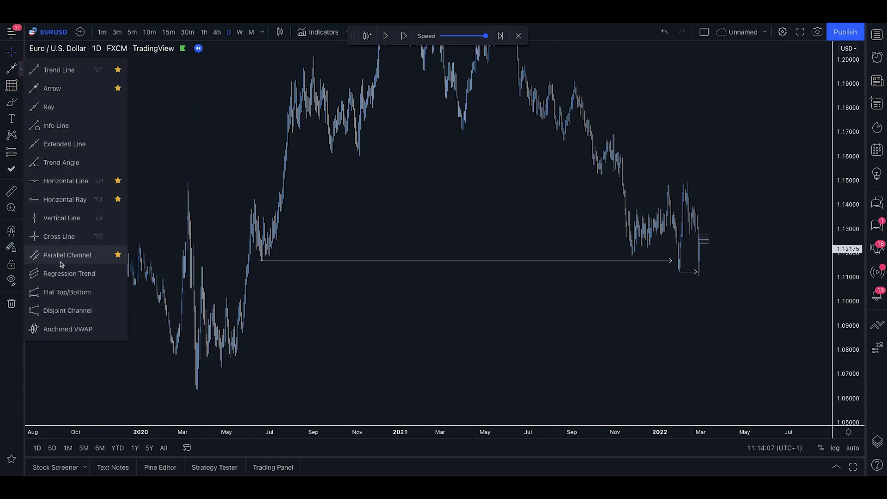
click(12, 85)
click(243, 322)
click(747, 333)
drag(648, 353, 554, 346)
drag(653, 327, 690, 327)
click(626, 345)
drag(218, 305, 322, 318)
drag(581, 300, 516, 295)
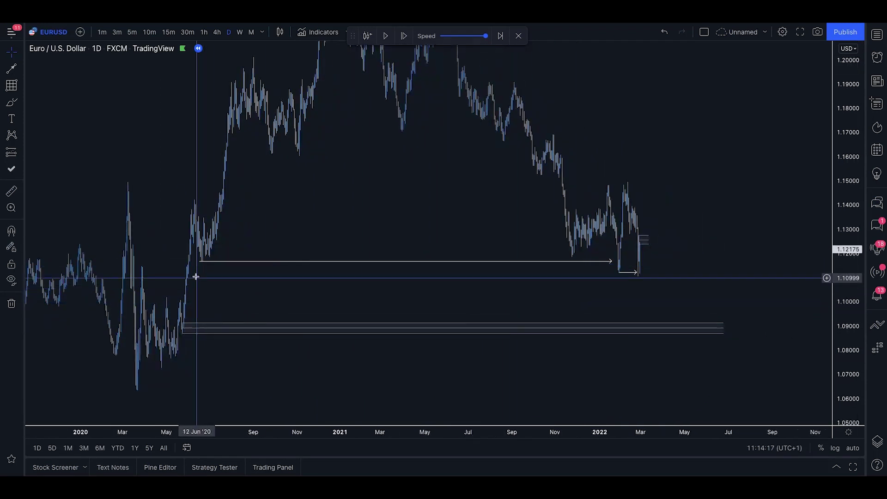
Step: Draw a short horizontal arrow at about 1.0962 above the lower zone and apply the IMB above template
click(12, 68)
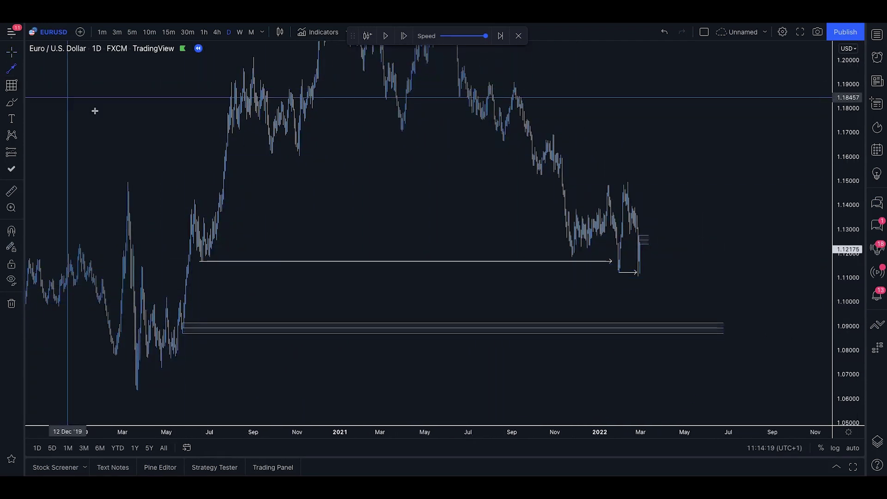
click(188, 310)
click(719, 84)
click(722, 196)
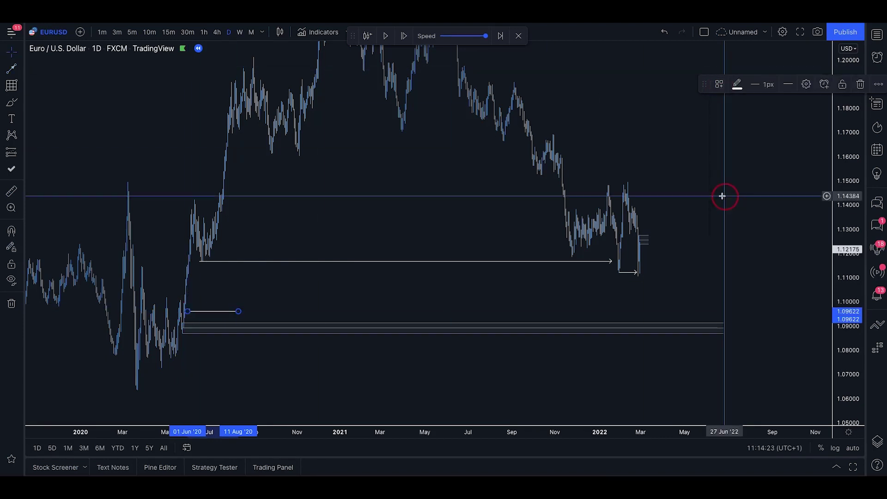
click(604, 170)
drag(355, 229, 433, 234)
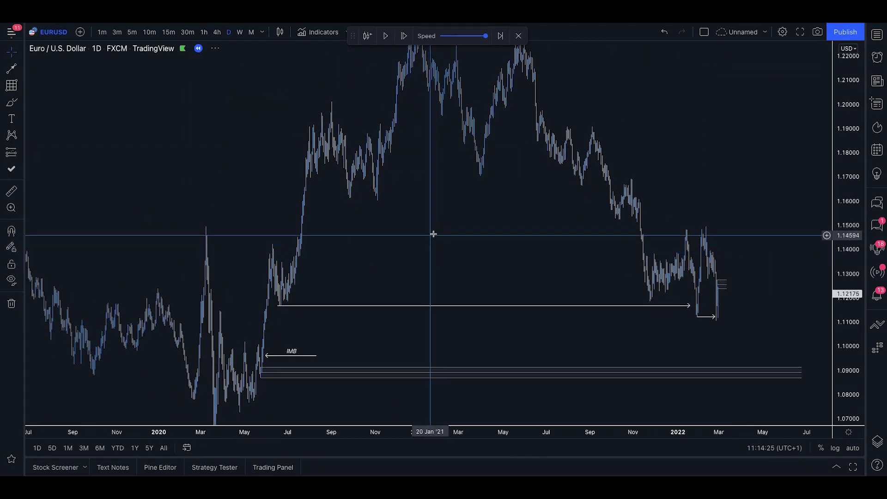
Step: Move the IMB arrow up to about 1.1000 beside the June 2020 rally
drag(580, 434, 489, 426)
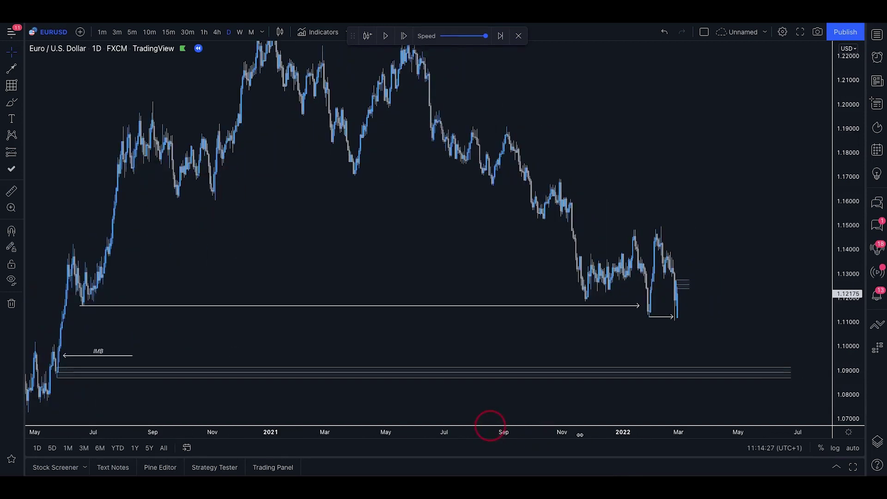
drag(329, 231, 419, 236)
drag(170, 357, 172, 349)
click(204, 332)
drag(321, 274, 313, 263)
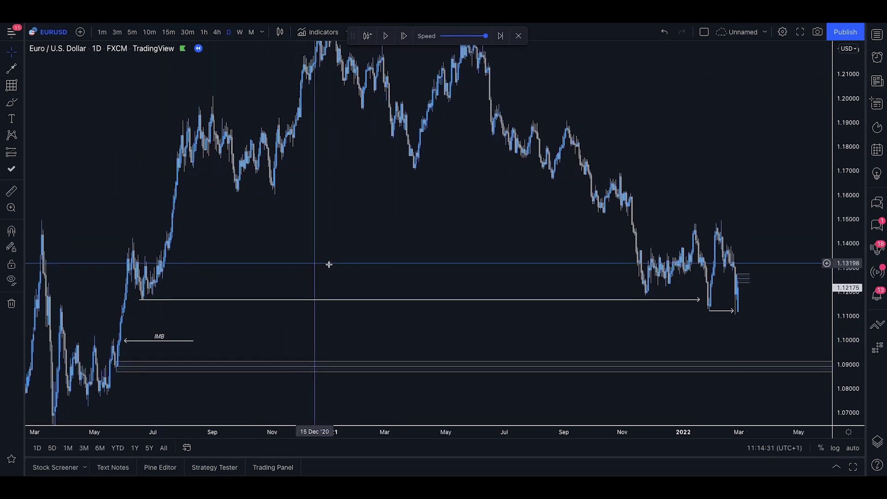
drag(404, 262, 410, 261)
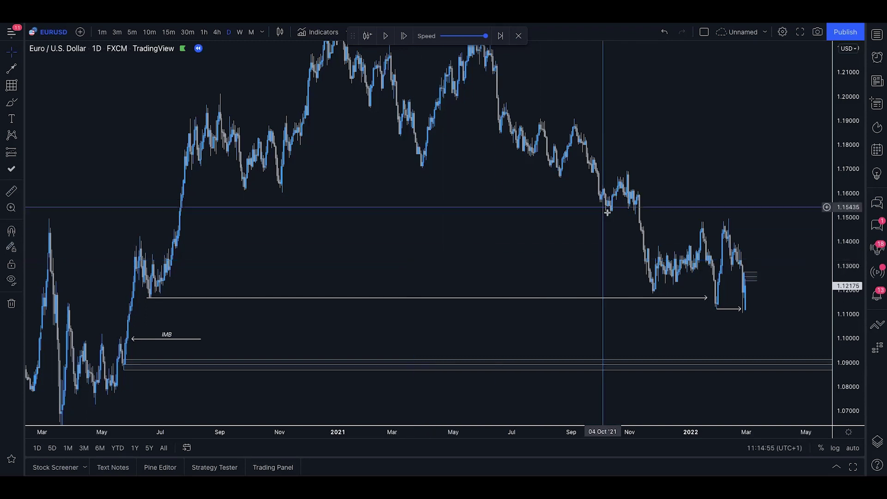
Step: Apply the BoS below WHITE template to the long horizontal arrow at about 1.1169
drag(519, 256, 489, 251)
click(371, 293)
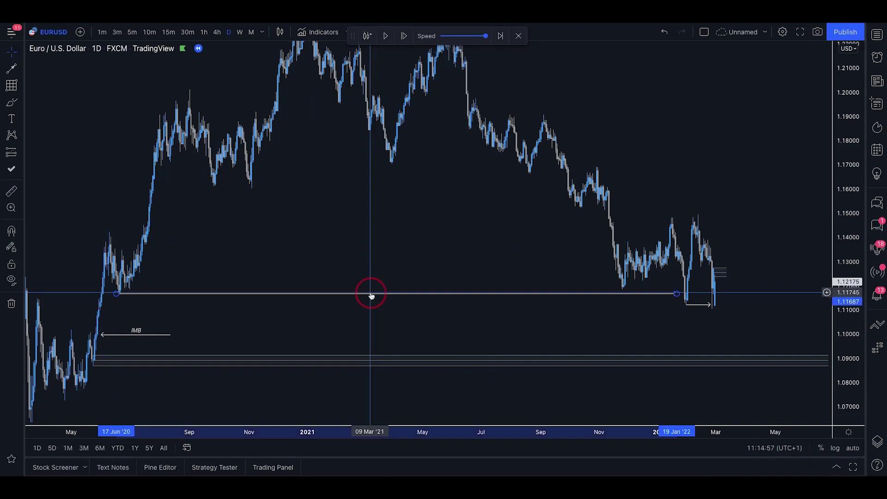
click(722, 88)
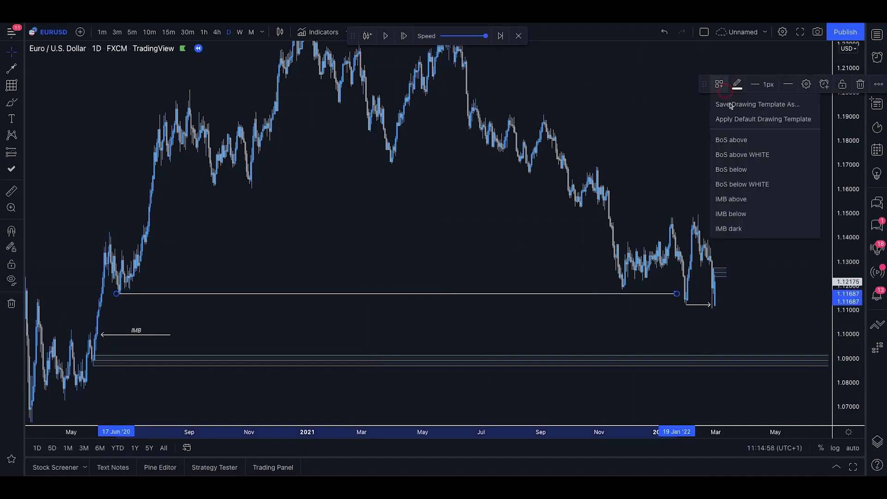
click(745, 185)
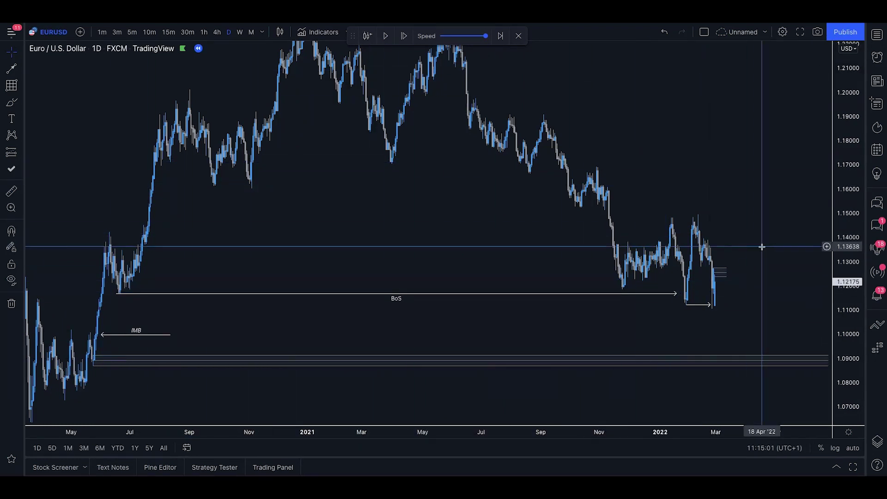
mouse_move(410, 262)
mouse_down()
mouse_move(521, 232)
mouse_move(408, 235)
mouse_move(442, 234)
mouse_up()
click(409, 230)
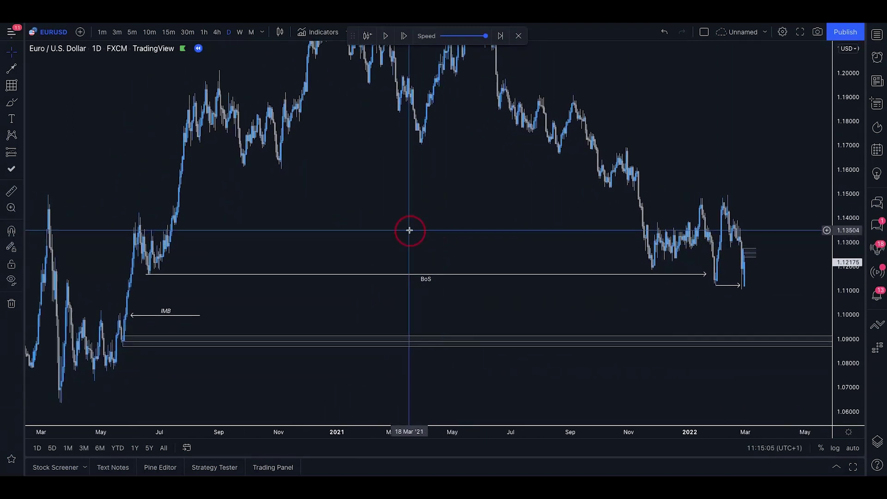
Step: Brush a projected pullback and drop from the upper zone toward the lower zone, and undo the strokes
drag(517, 190, 515, 236)
drag(672, 284, 640, 243)
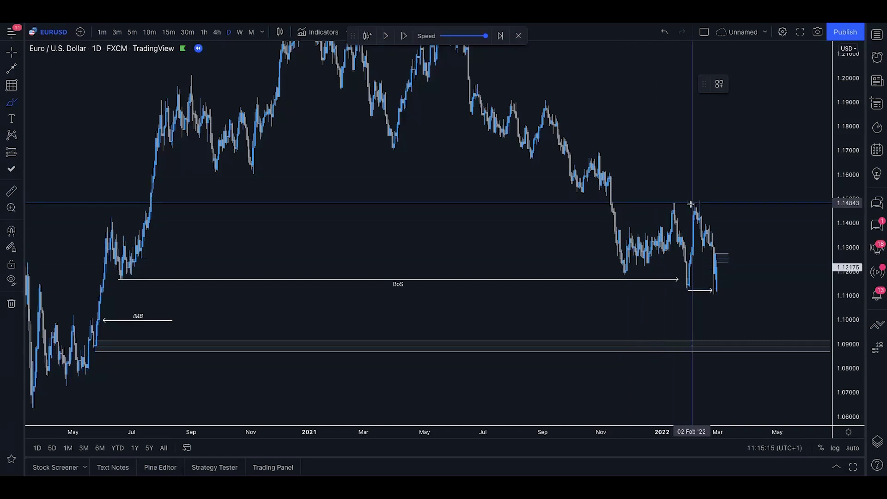
click(710, 264)
mouse_move(721, 277)
mouse_down()
mouse_move(716, 284)
mouse_move(746, 301)
mouse_move(750, 342)
mouse_up()
key(ctrl+z)
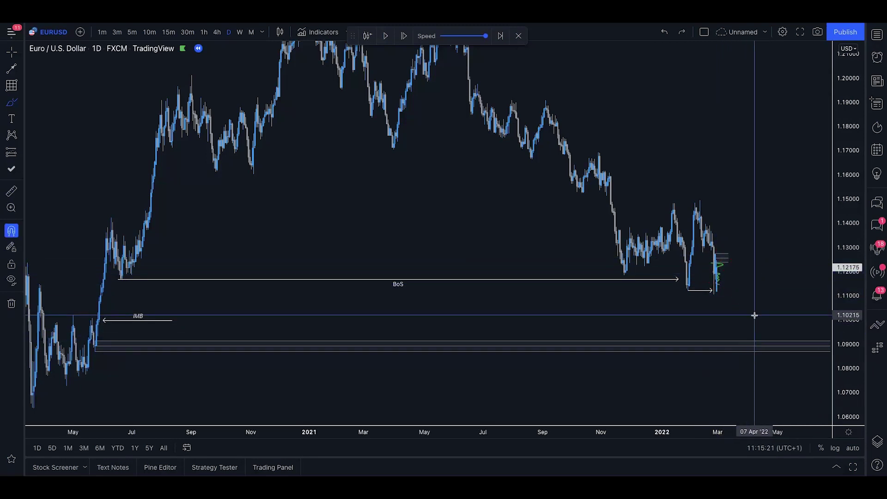
Step: Switch to the 4-hour chart, place a short position at about 1.1240 beside the supply zone, and shorten it to about 8 March
click(215, 32)
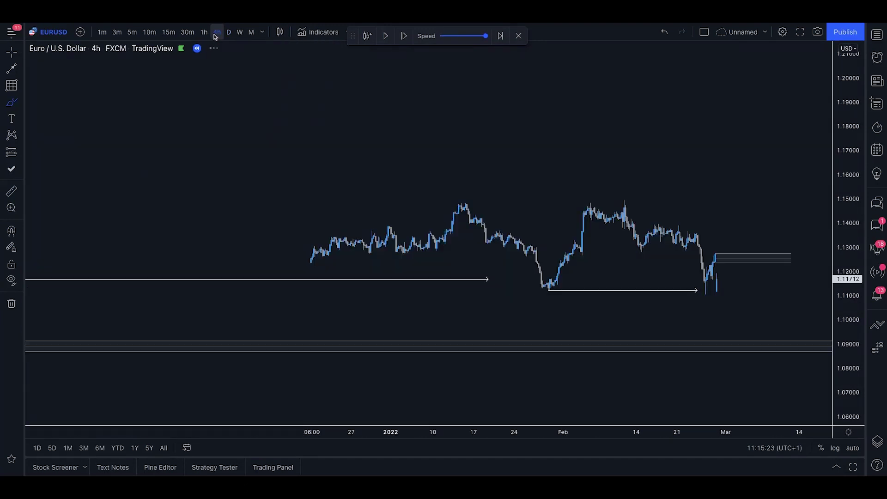
drag(522, 432, 406, 432)
drag(837, 366, 846, 236)
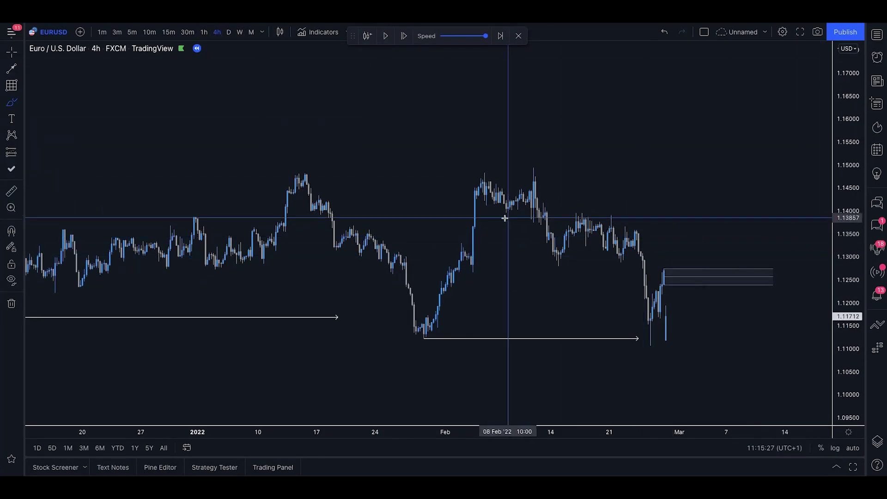
click(11, 152)
click(46, 151)
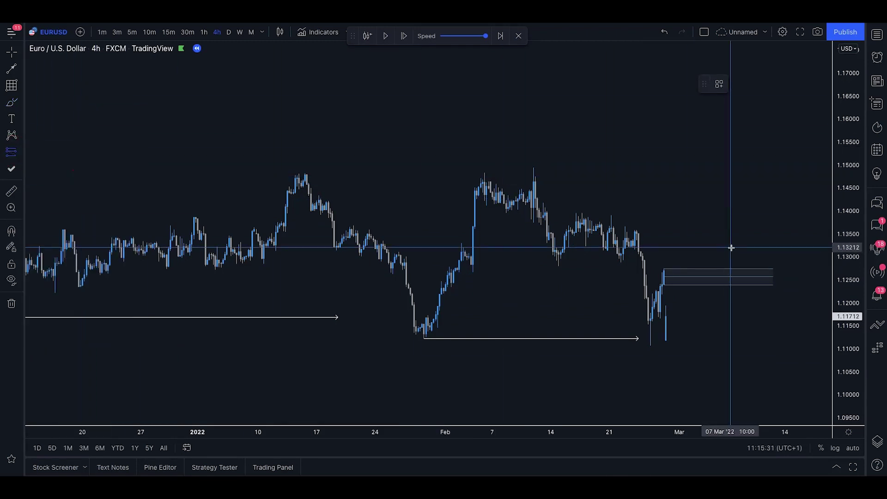
click(687, 285)
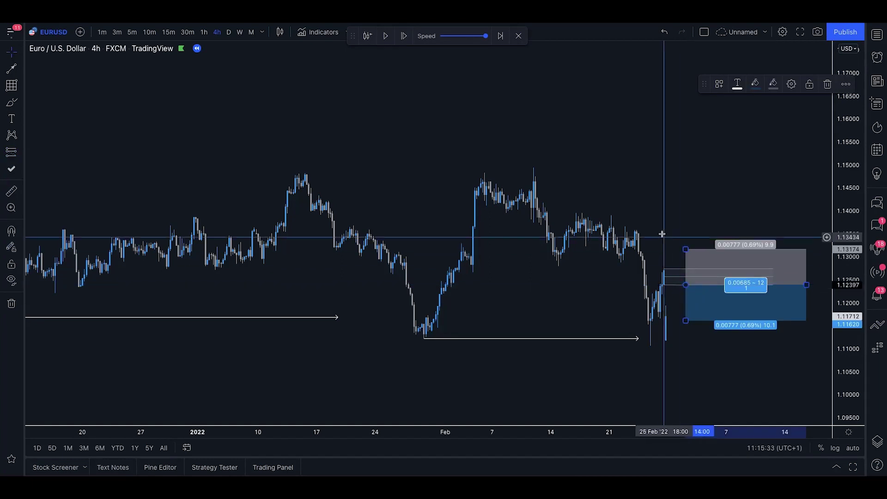
drag(663, 234, 626, 198)
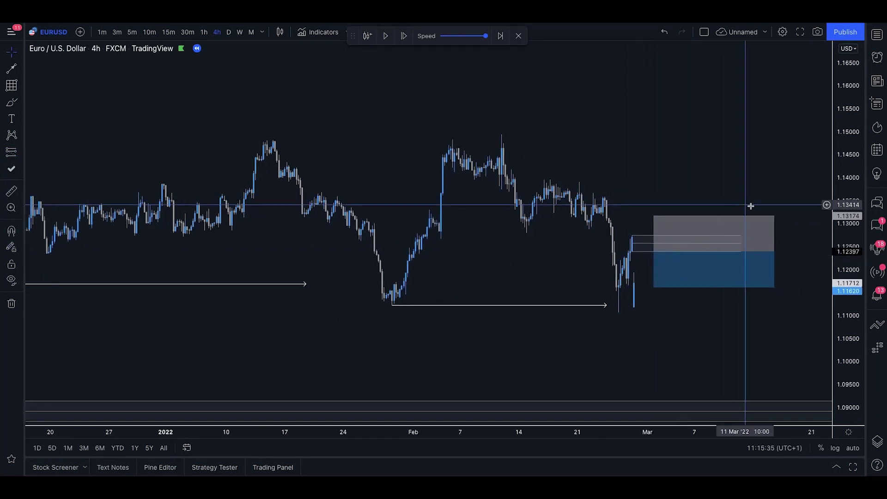
drag(773, 251, 713, 251)
drag(713, 204, 735, 193)
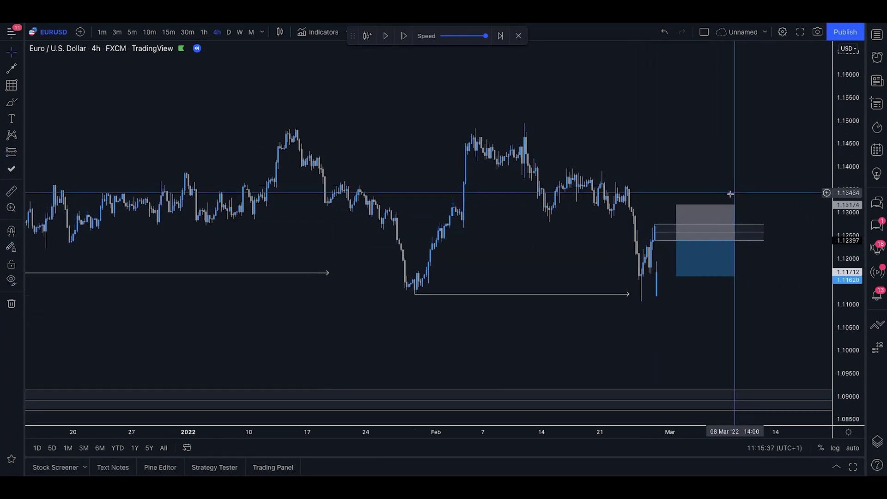
Step: Move the short position's entry to the zone midline at 1.12568 and its stop to 1.12809
click(682, 216)
drag(677, 204, 704, 221)
click(692, 186)
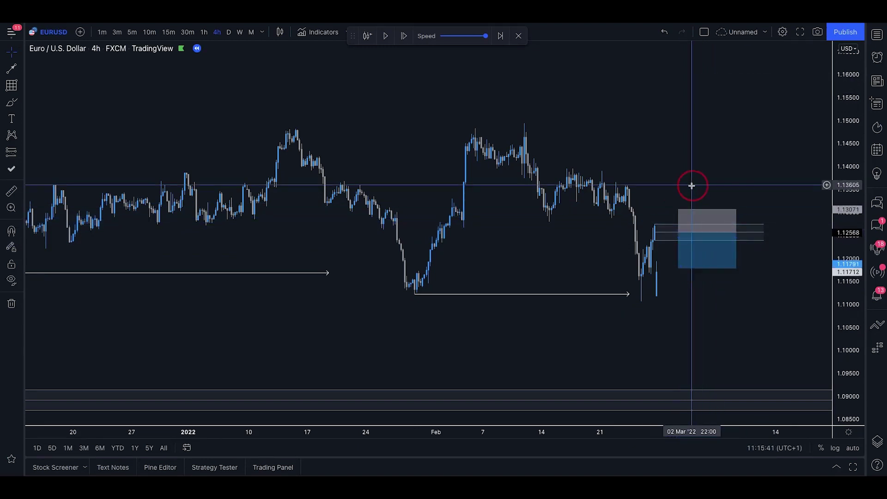
drag(677, 209, 677, 209)
click(695, 184)
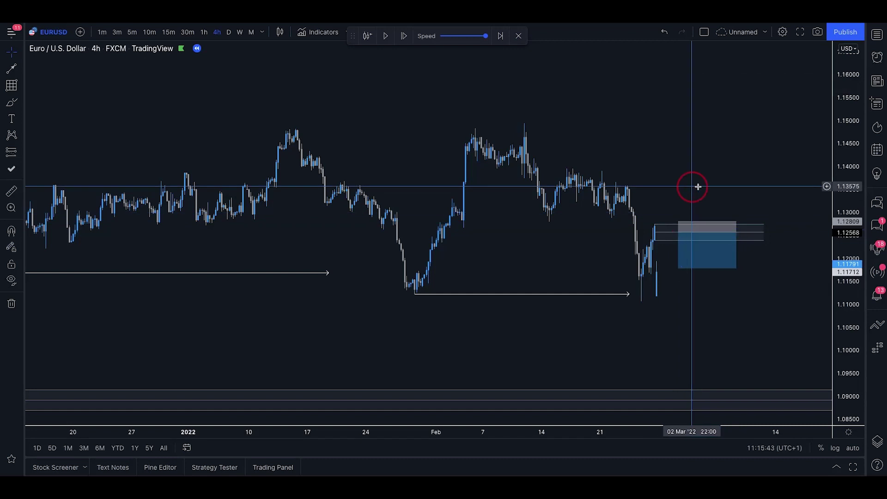
Step: Extend the short position's target to 1.09145 at the upper edge of the lower zone and check its risk-reward figures
drag(678, 268, 682, 392)
drag(629, 362, 597, 338)
click(702, 246)
click(758, 240)
drag(781, 255, 771, 249)
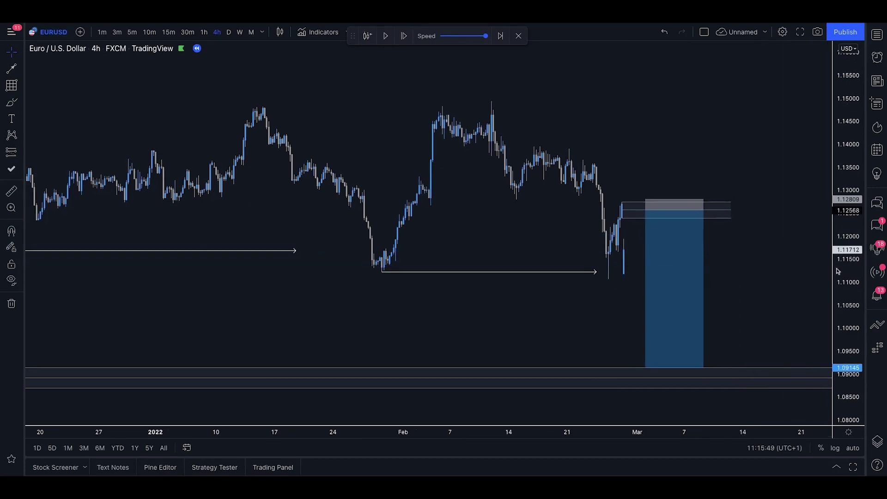
drag(844, 272, 844, 191)
drag(747, 243, 683, 222)
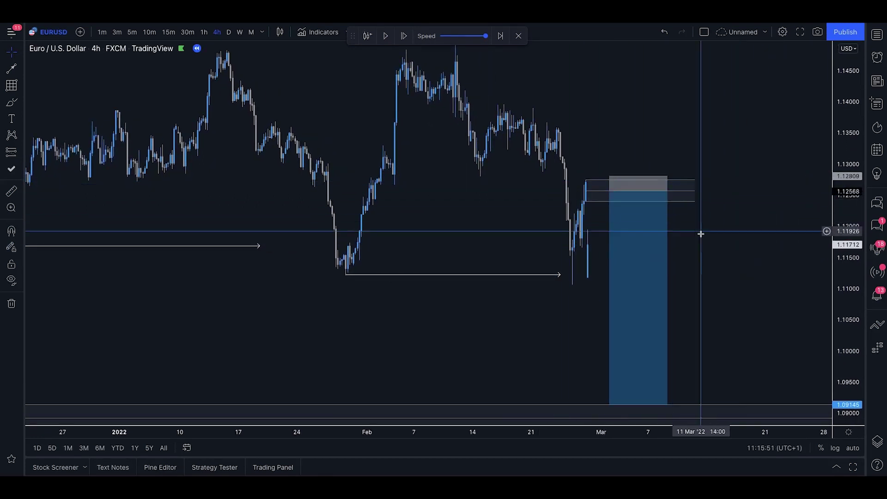
click(645, 378)
click(675, 220)
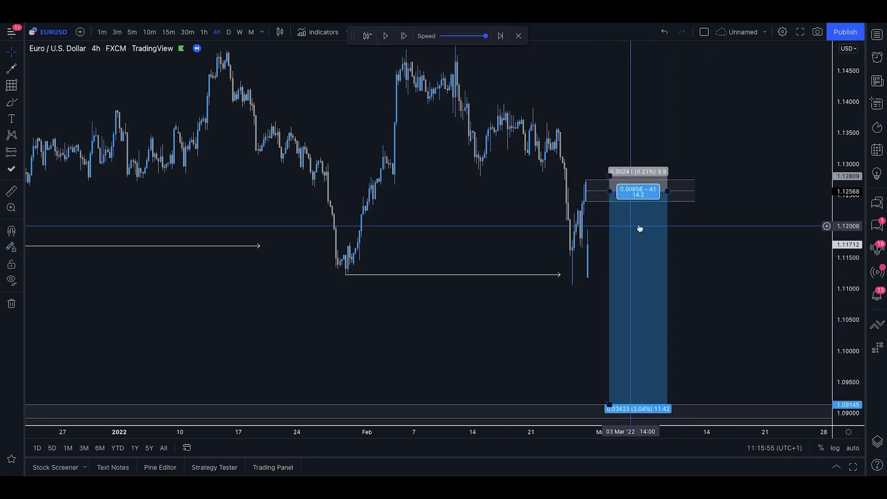
Step: Switch to the 1-hour chart and draw a rectangle over the price gap from about 1.1240 to 1.1158
click(204, 32)
drag(638, 133, 489, 129)
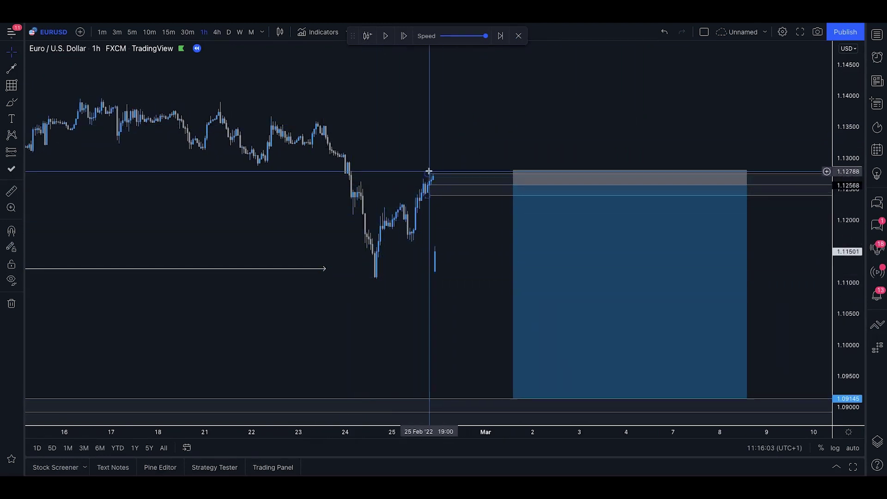
click(18, 103)
click(92, 137)
mouse_move(429, 196)
mouse_down()
mouse_move(446, 214)
mouse_move(443, 246)
mouse_up()
click(469, 232)
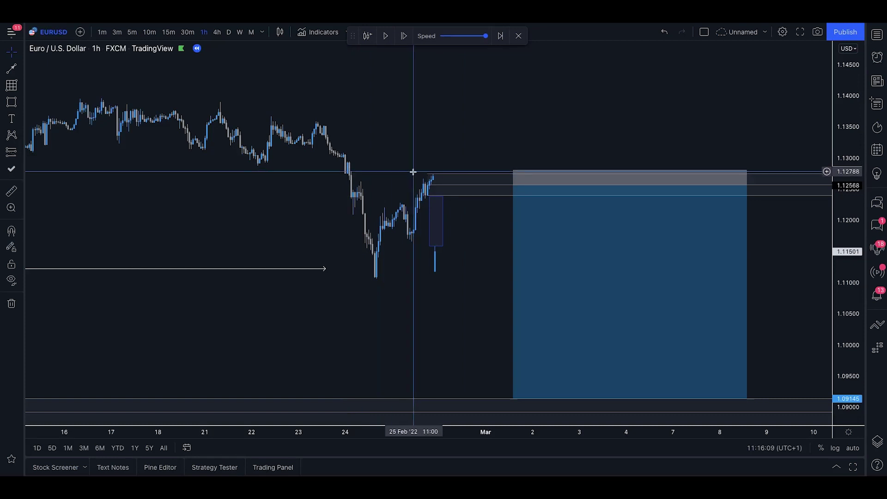
Step: Draw a zone box with a midline from 24 Feb to 28 Feb, spanning about 1.1295 to 1.1276
click(9, 85)
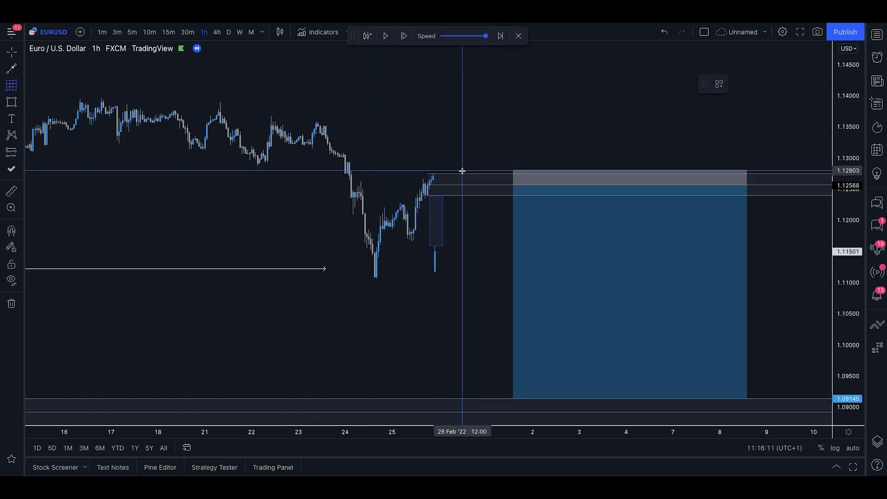
click(347, 162)
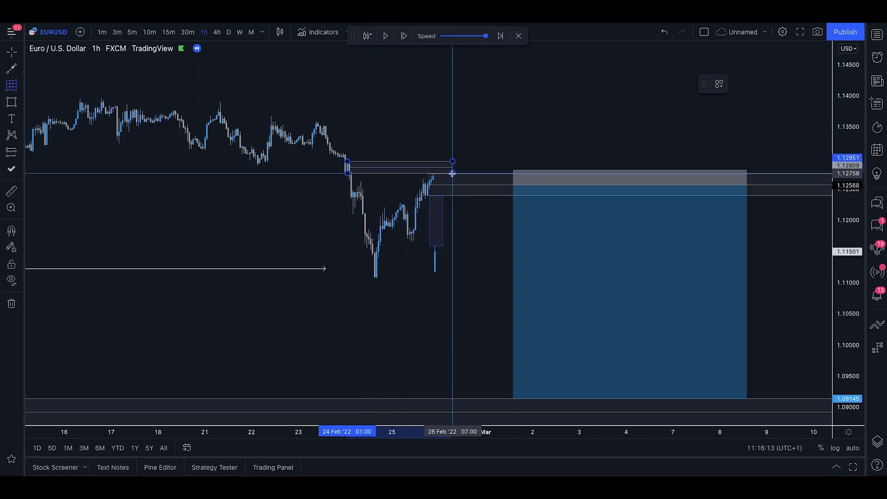
click(453, 174)
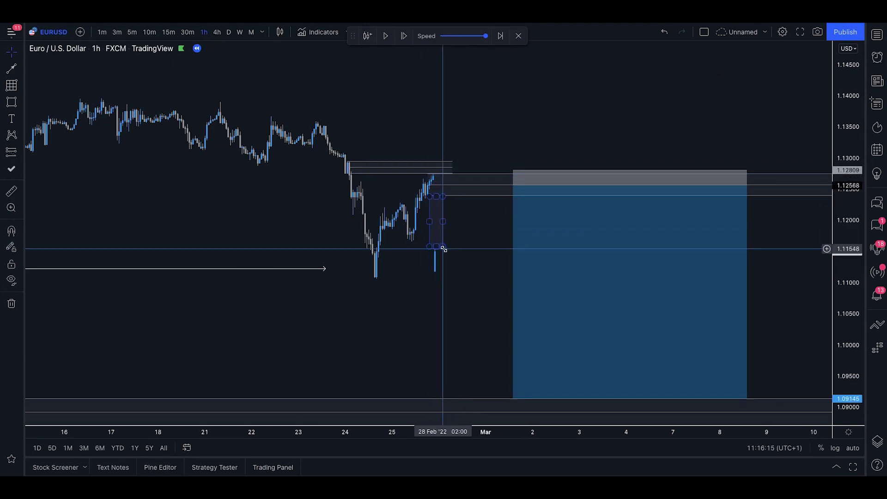
drag(474, 257, 355, 188)
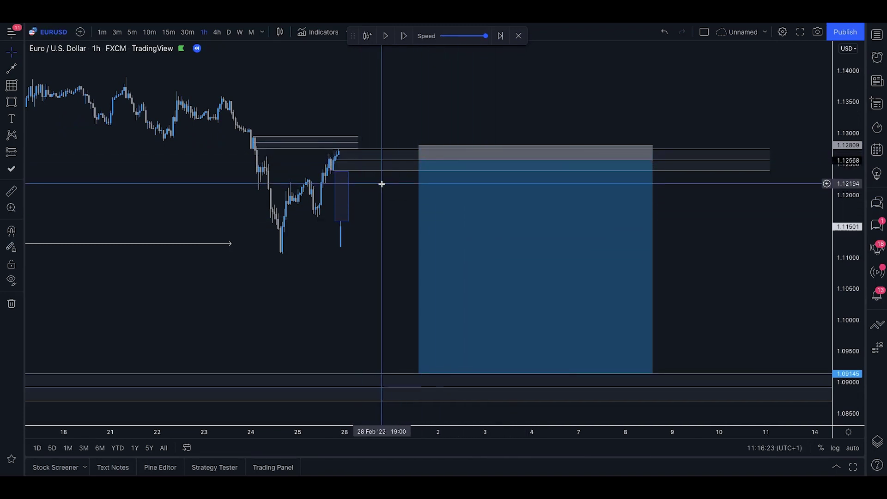
Step: Move the short position's entry to 1.12402 at the lower edge of the supply zone
drag(419, 161, 420, 161)
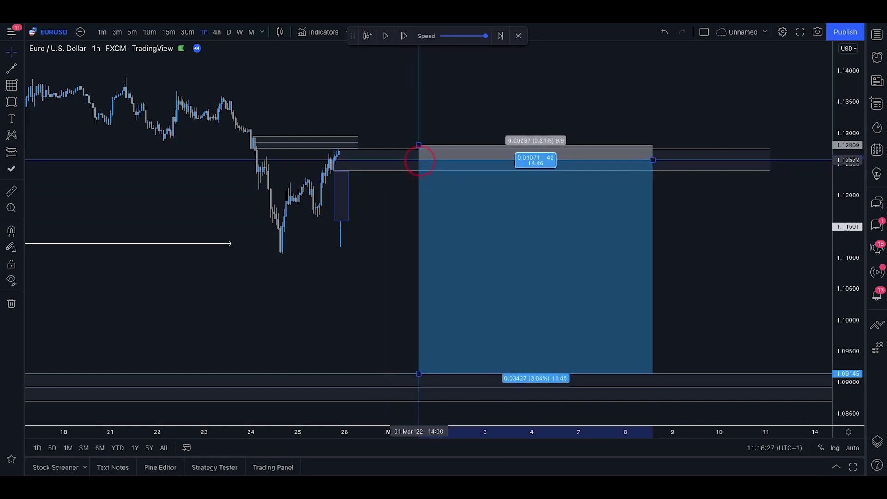
click(402, 188)
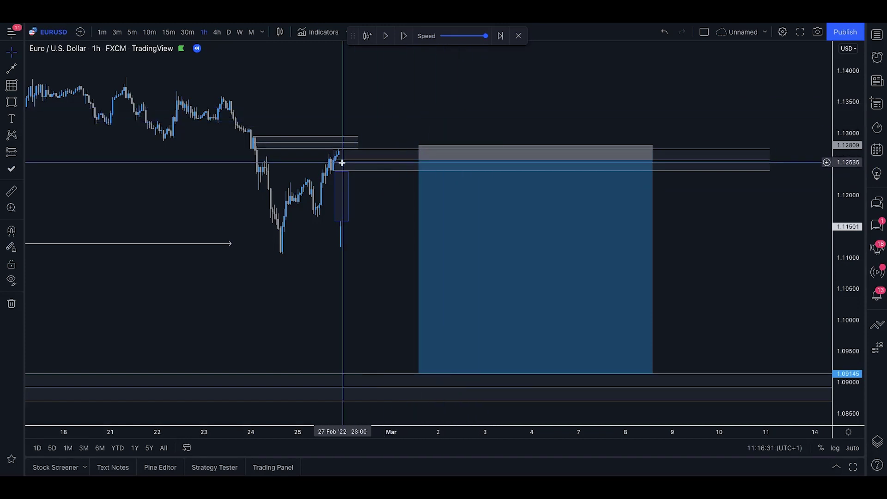
click(369, 174)
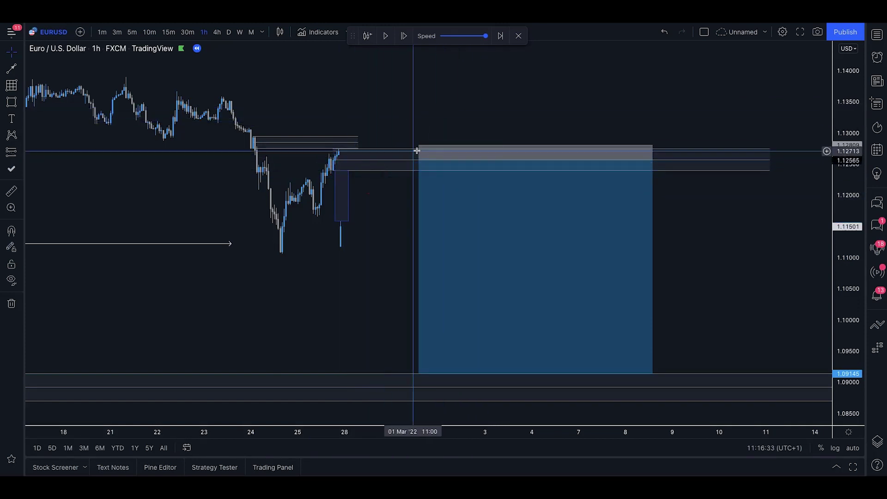
drag(419, 160, 426, 170)
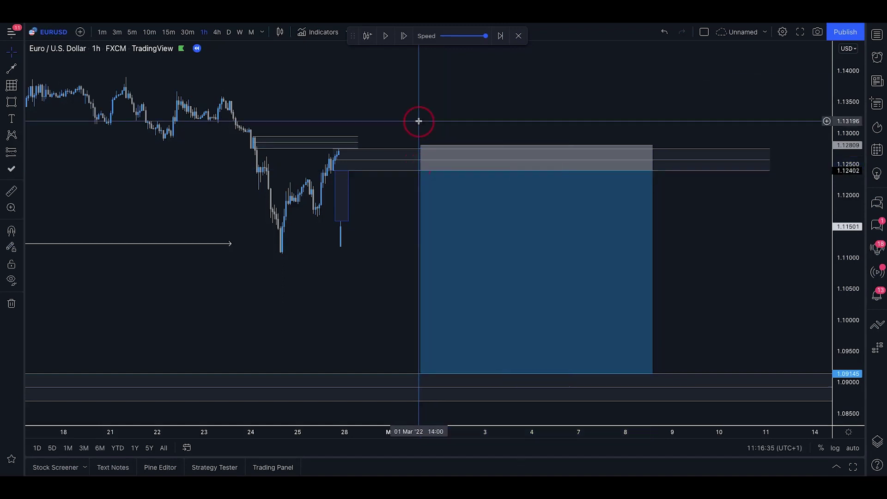
Step: Try raising the short position's stop to about 1.1313 on the 4-hour chart, undo it and return to the 1-hour chart
click(415, 139)
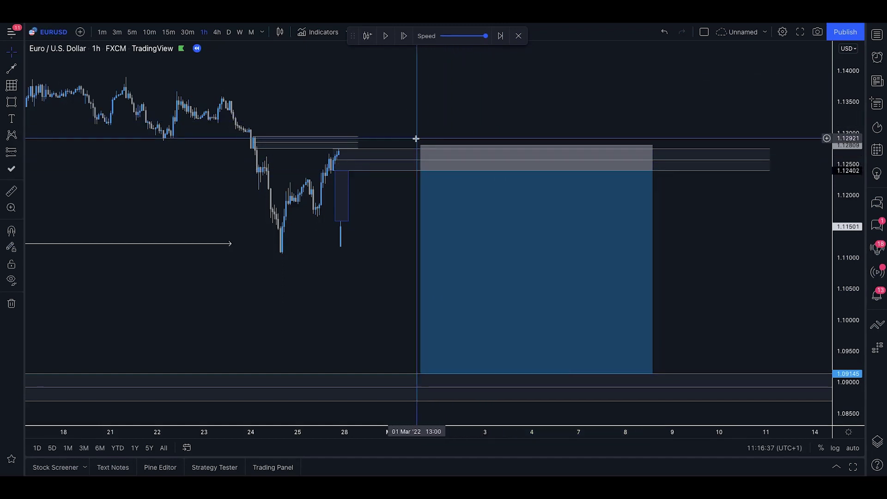
click(216, 33)
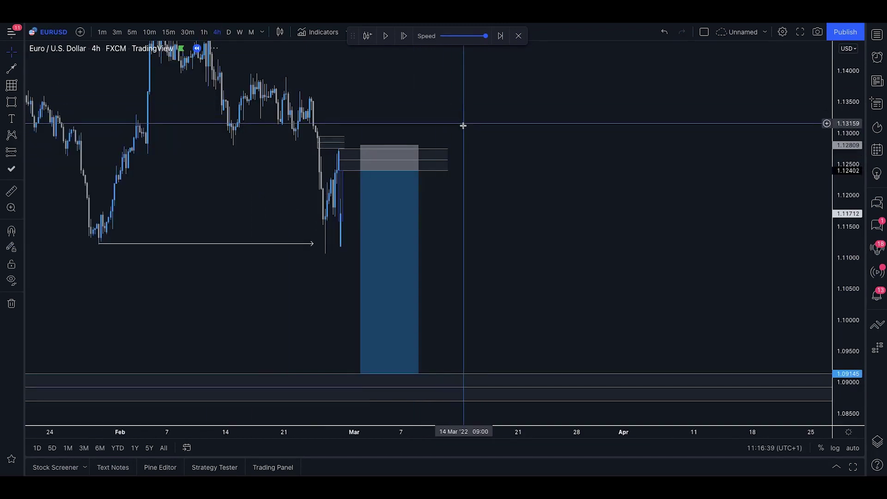
click(363, 152)
drag(361, 146, 361, 125)
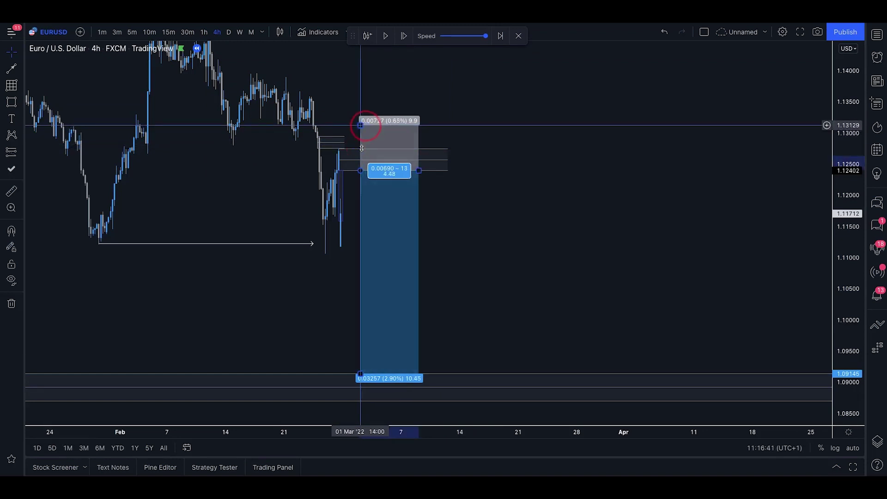
click(378, 104)
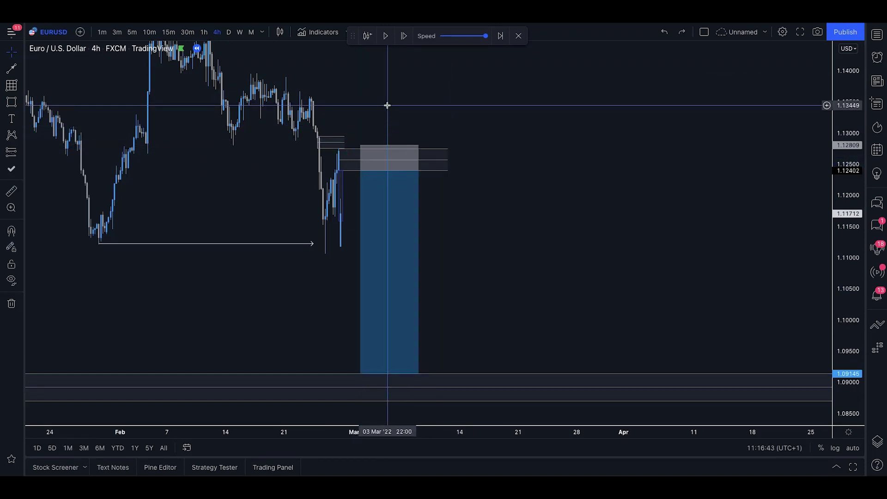
click(204, 32)
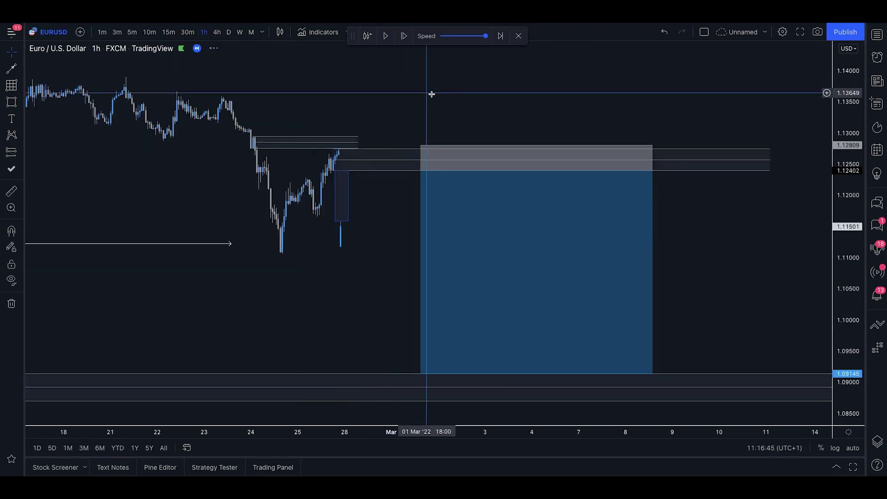
Step: Move the short position's entry to 1.12565 near the supply zone's midline and narrow the position to end late on 2 Mar
click(449, 168)
drag(420, 171, 423, 159)
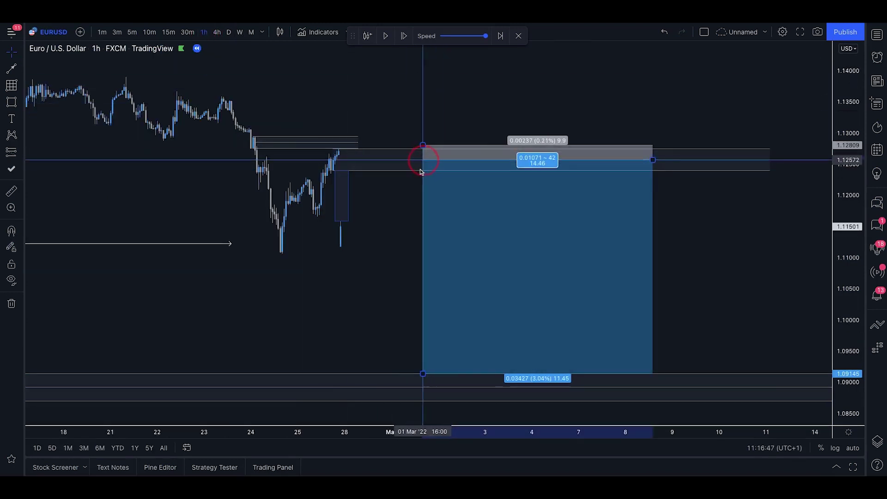
click(412, 99)
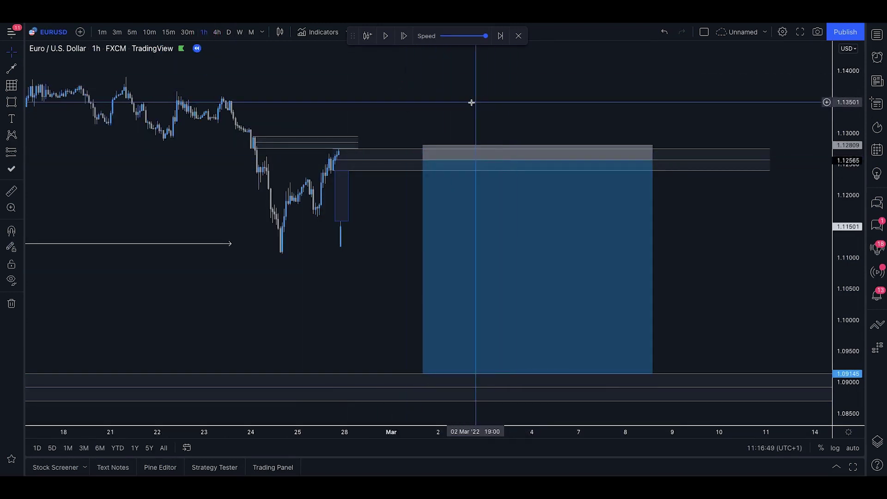
drag(653, 161, 481, 160)
Step: Advance the replay candle by candle to about 01:00 on 1 Mar and delete the rectangle over the price gap
drag(558, 194, 634, 196)
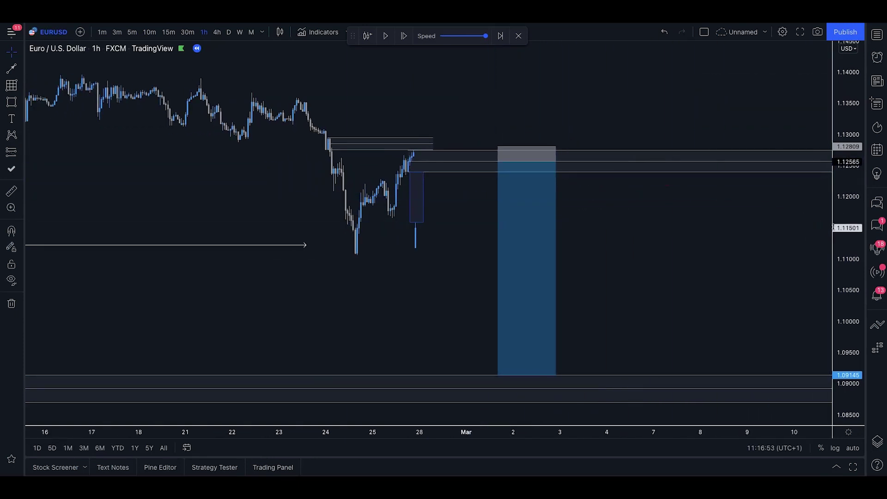
drag(848, 196, 849, 152)
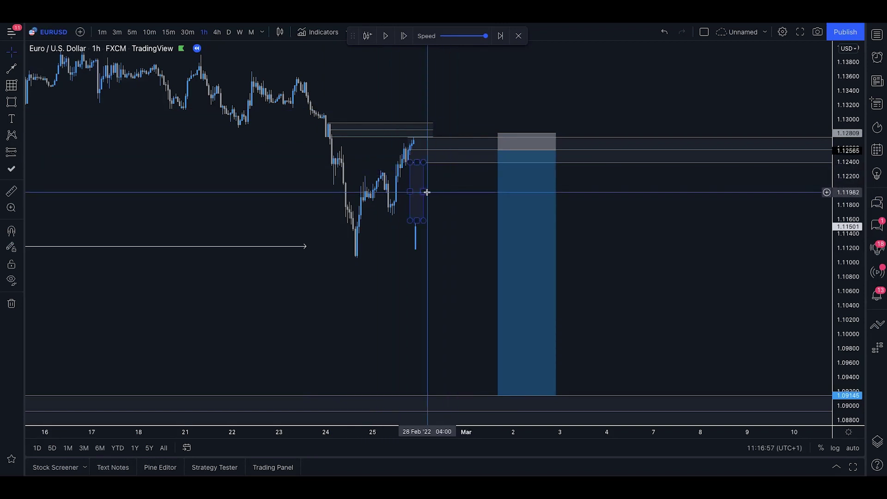
scroll(418, 191, down, 1)
click(405, 35)
click(405, 36)
click(405, 35)
click(405, 35)
click(405, 35)
click(405, 35)
click(405, 36)
click(405, 36)
click(405, 36)
click(405, 35)
click(405, 36)
click(405, 36)
click(405, 36)
click(405, 36)
click(404, 35)
click(405, 36)
click(405, 36)
click(405, 36)
click(404, 35)
click(405, 36)
click(386, 153)
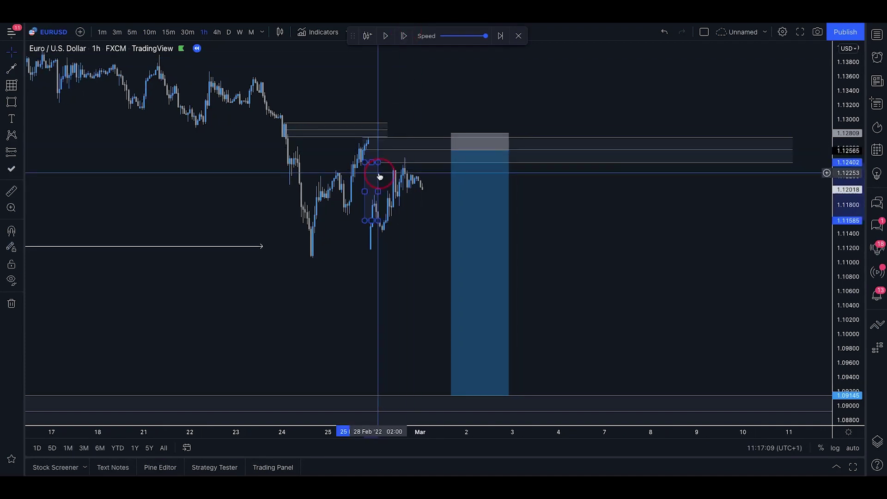
key(Delete)
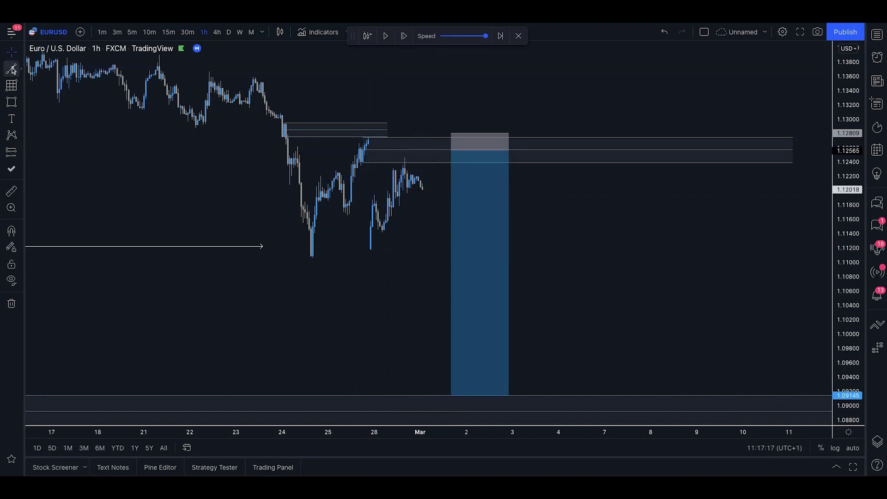
click(379, 154)
click(408, 194)
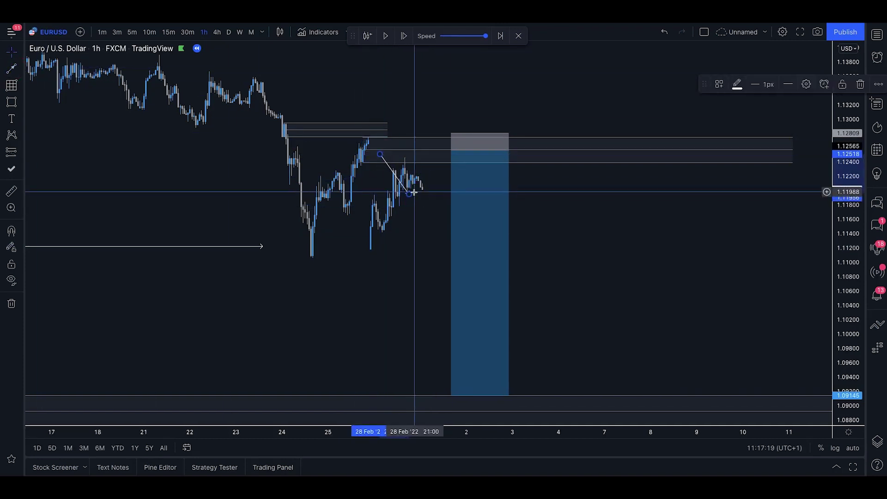
key(Delete)
Step: Draw a short horizontal arrow at about 1.1197 from the low after the 28 Feb high to the latest candle
click(12, 52)
click(12, 69)
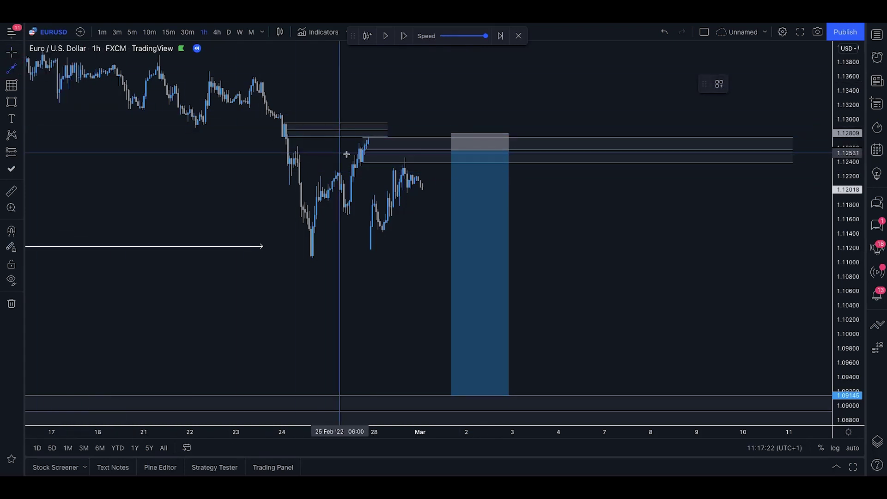
click(420, 193)
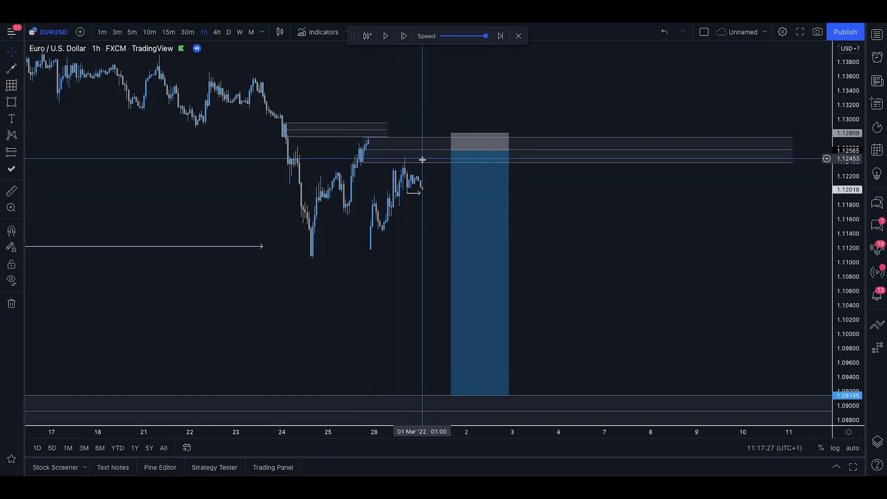
Step: Advance the replay by a few more hourly candles on 1 Mar
click(405, 36)
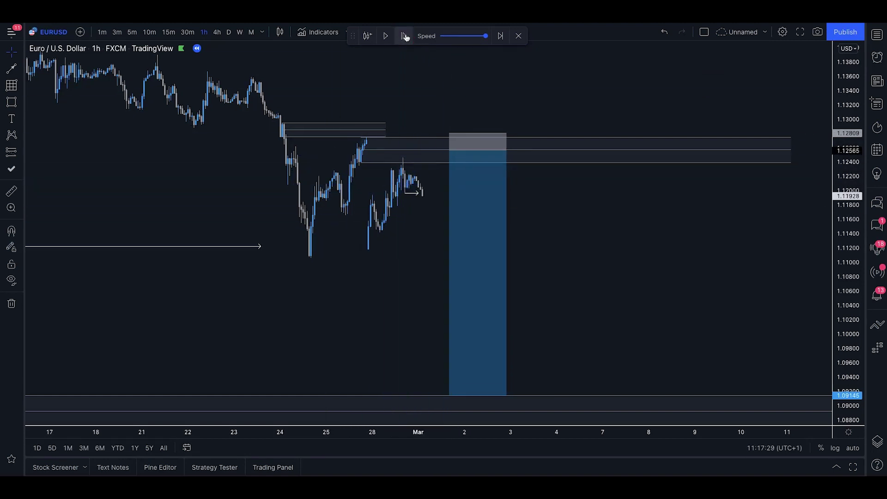
click(405, 35)
click(405, 35)
click(405, 35)
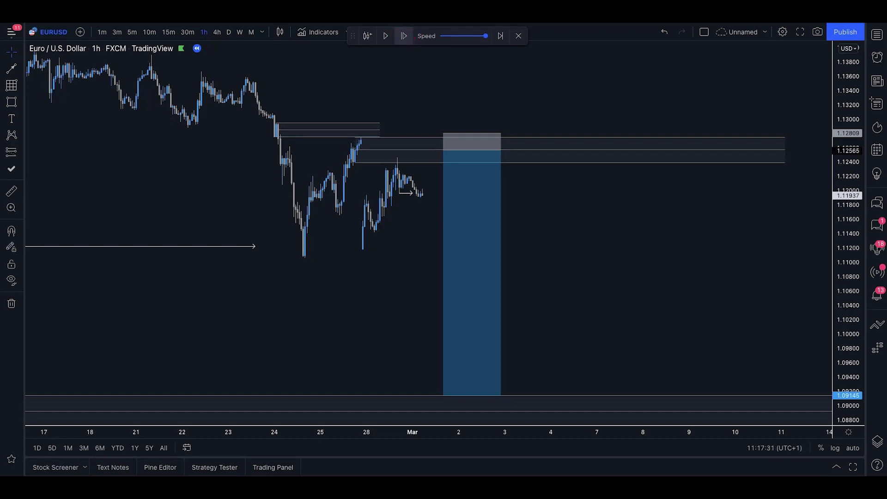
Step: Draw a zone box with a midline from the 28 Feb high to 1 Mar, spanning about 1.1247 to 1.1218
drag(555, 215, 533, 216)
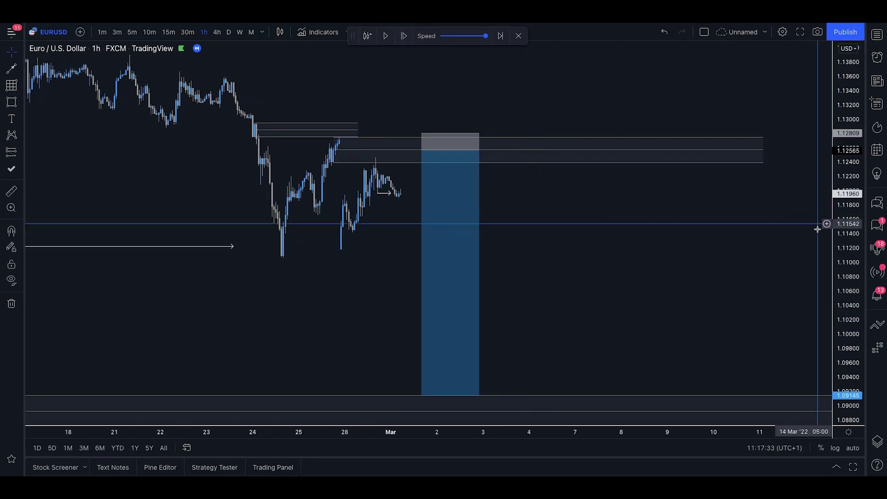
drag(848, 236, 843, 213)
drag(596, 174, 627, 182)
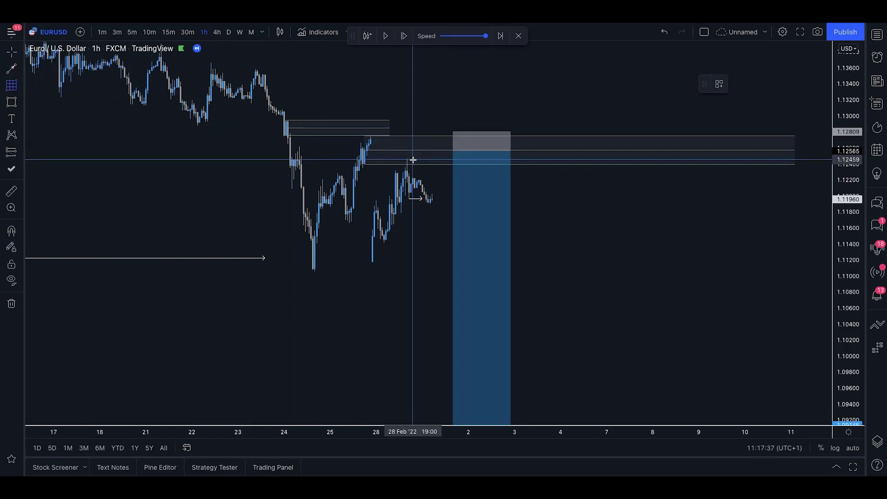
drag(407, 159, 453, 177)
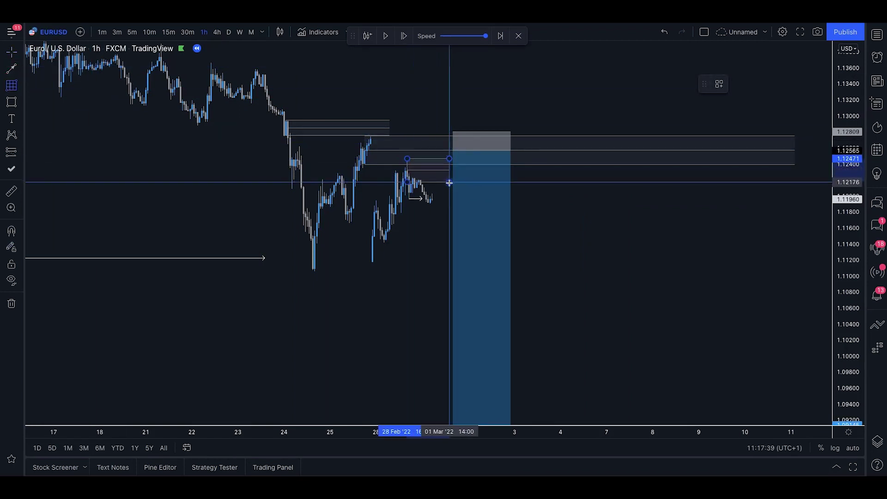
click(448, 183)
click(562, 194)
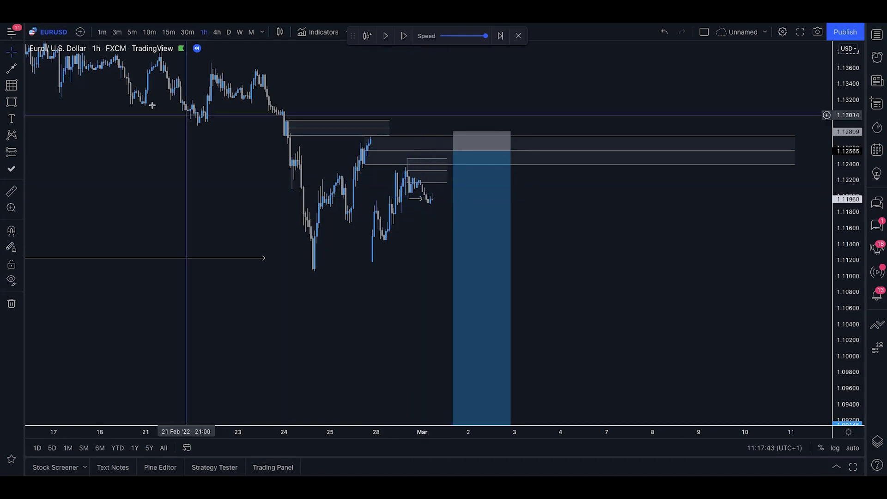
Step: Draw a thin zone box from early 1 Mar spanning about 1.1220 to 1.1214 and delete the existing short position
click(421, 180)
click(505, 183)
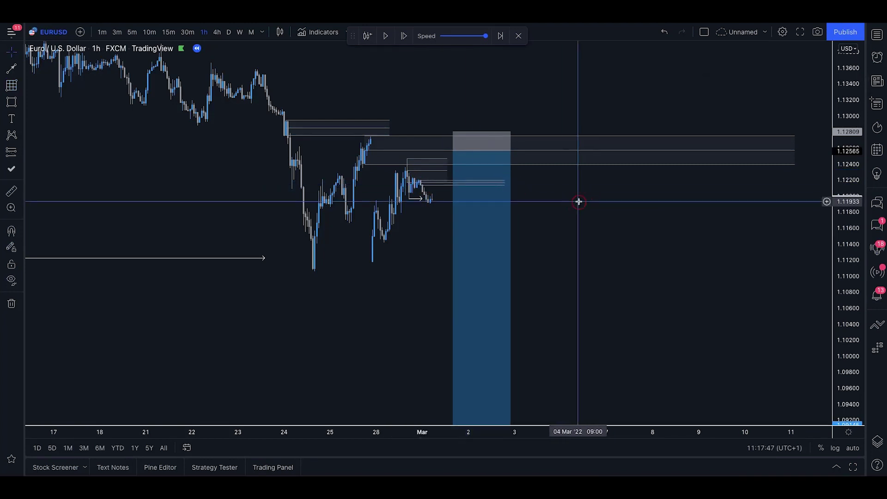
click(498, 212)
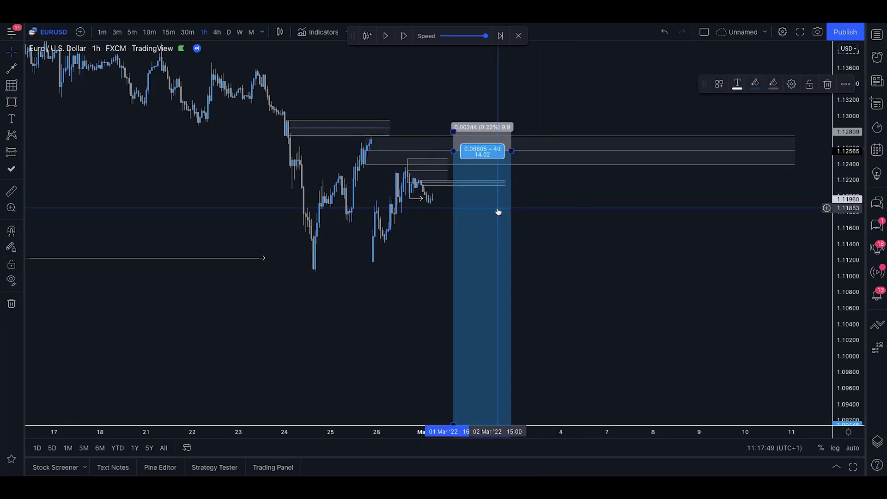
key(Delete)
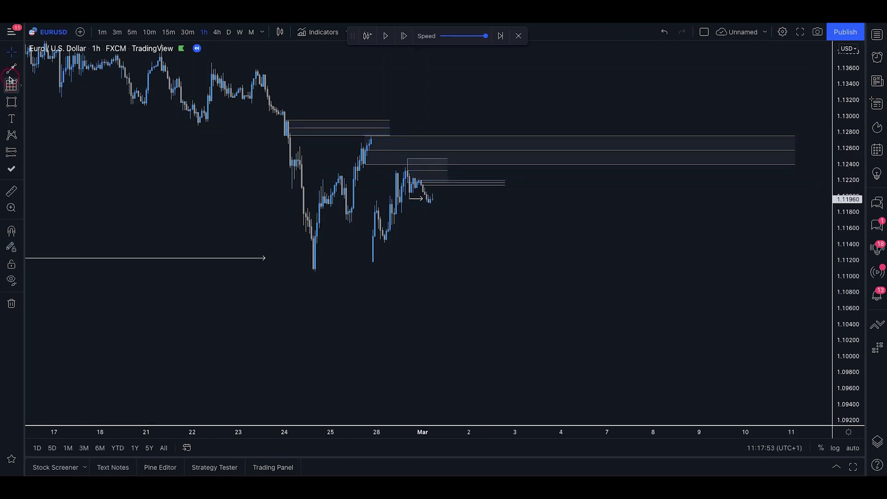
Step: Sketch a curved arrow projecting price up into the supply zone and down to 1.10645, and delete it
click(14, 90)
click(14, 103)
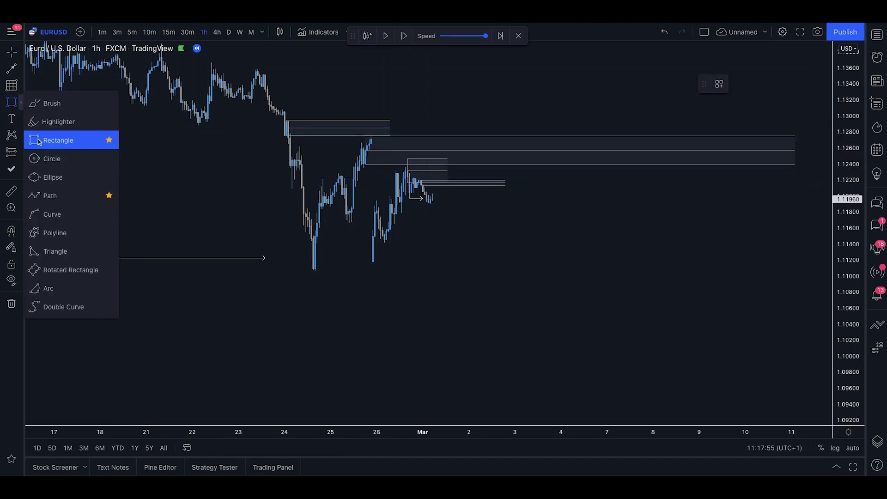
click(38, 214)
click(436, 199)
click(462, 170)
drag(455, 188, 473, 305)
drag(452, 171, 459, 174)
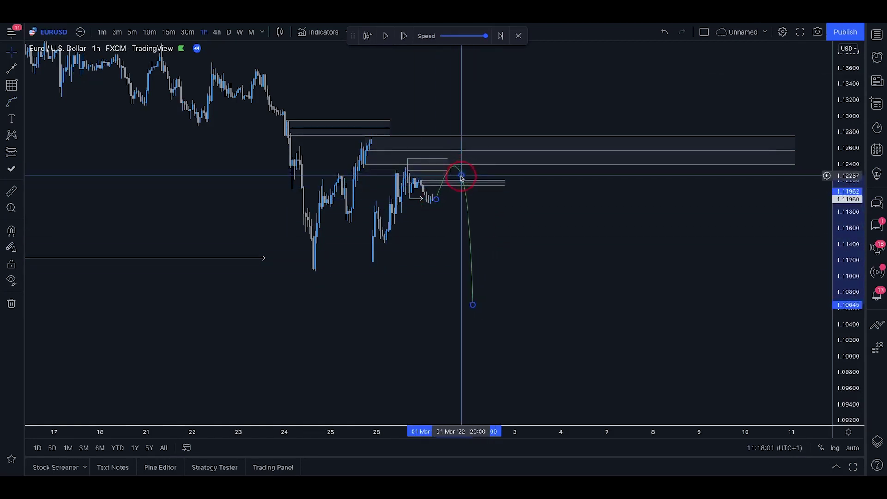
click(415, 164)
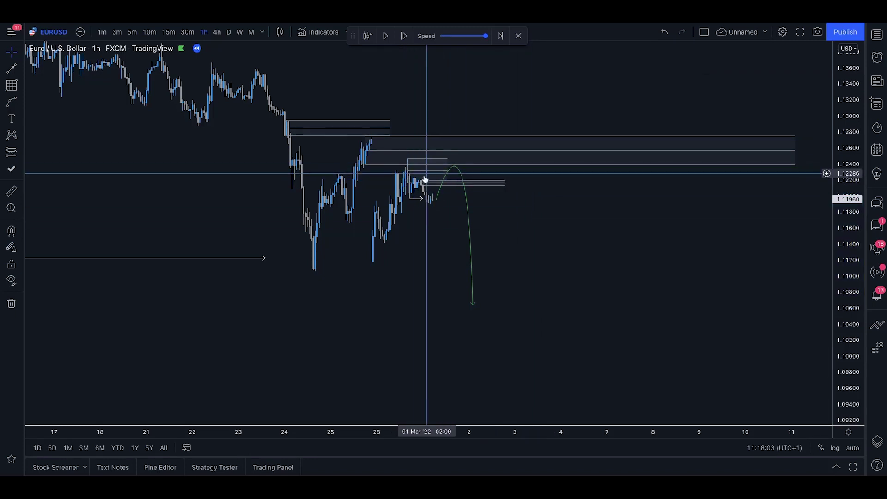
drag(501, 209, 491, 210)
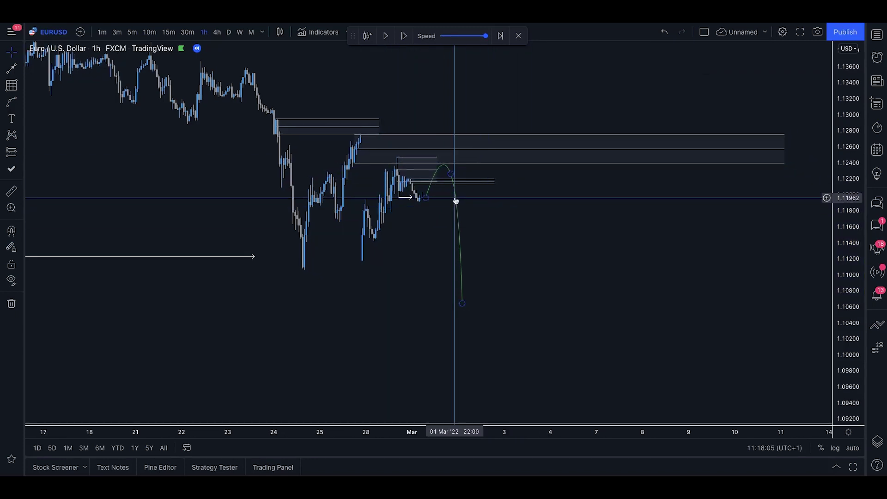
key(Delete)
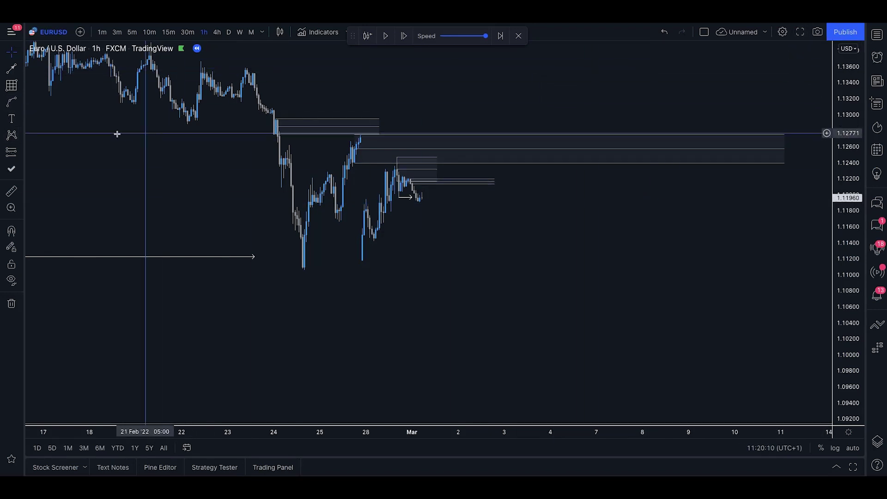
Step: Place a short position on 1 Mar with entry 1.12136 at the thin zone's lower edge and stop at 1.12488
click(17, 151)
click(443, 183)
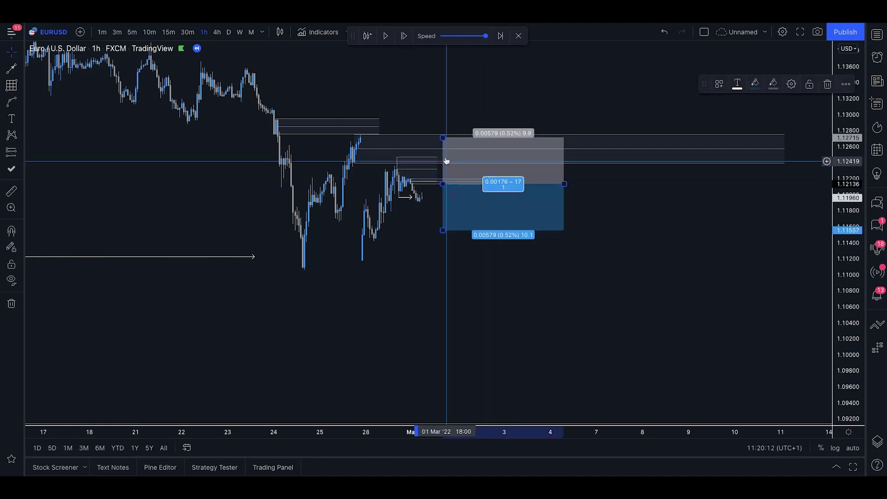
drag(443, 138, 445, 137)
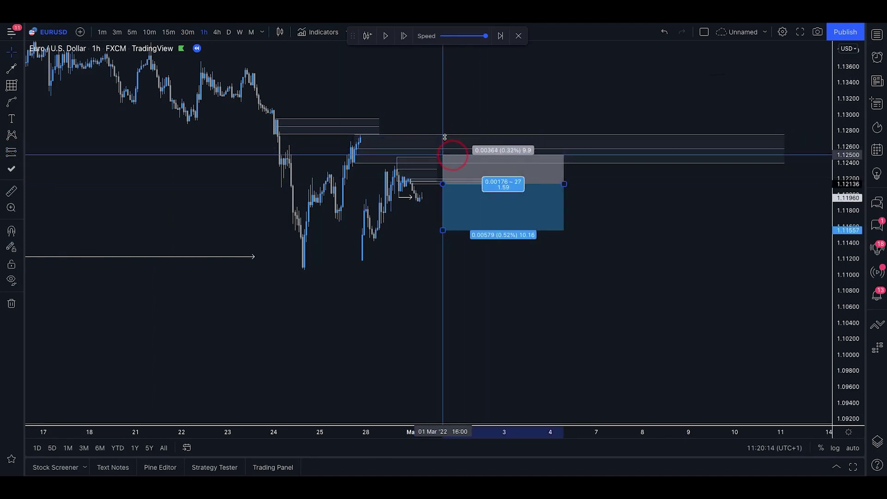
click(499, 136)
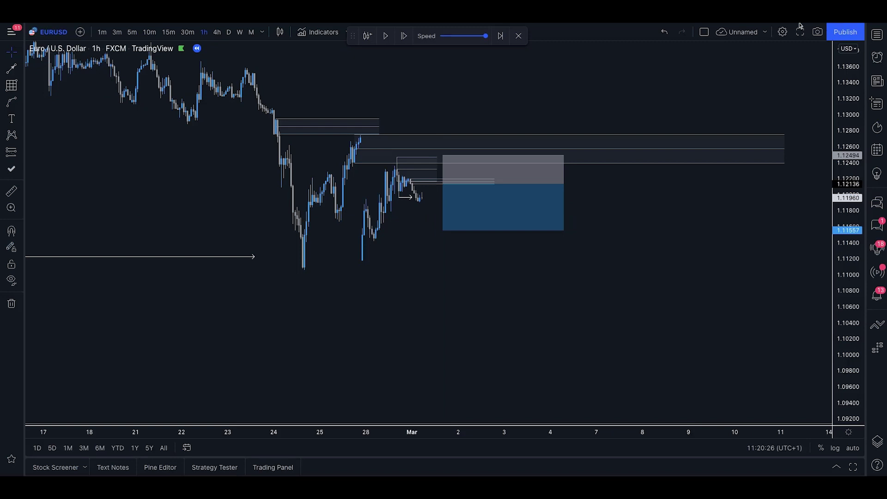
click(443, 168)
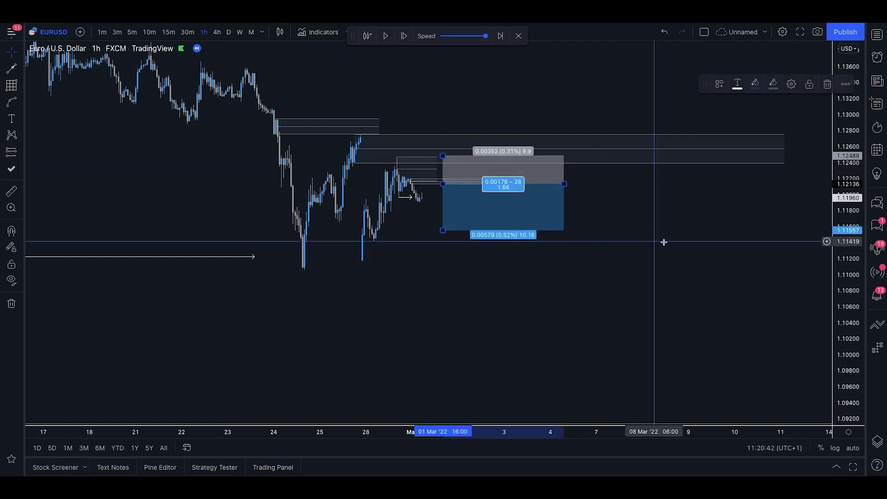
Step: Narrow the new short position and extend its target to 1.09142 at the upper edge of the lower daily zone
drag(564, 184, 476, 184)
drag(522, 209, 686, 158)
drag(605, 181, 622, 369)
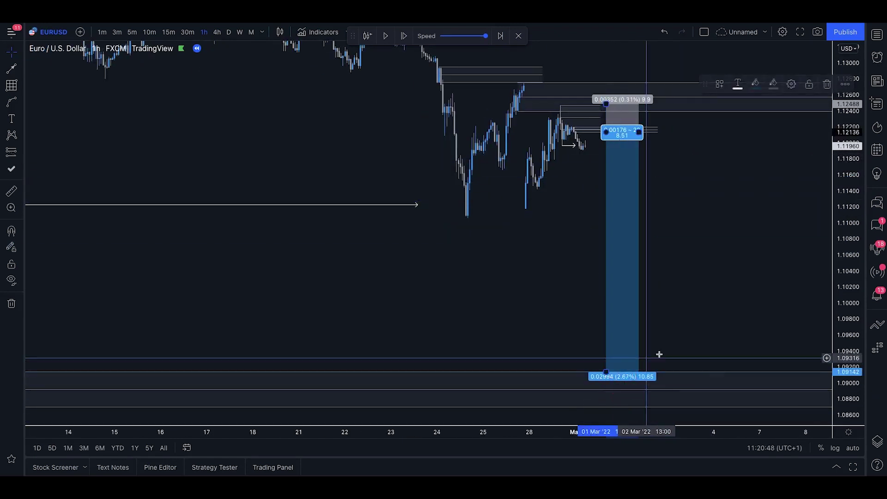
click(688, 334)
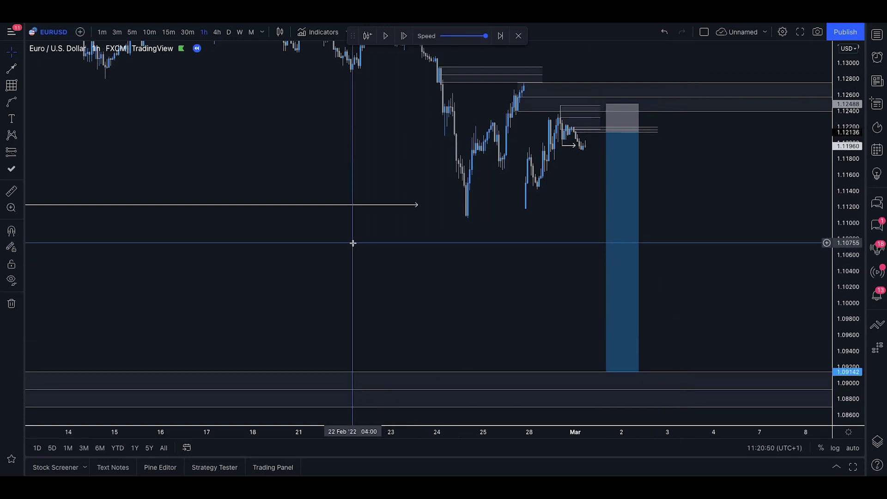
drag(422, 189, 400, 196)
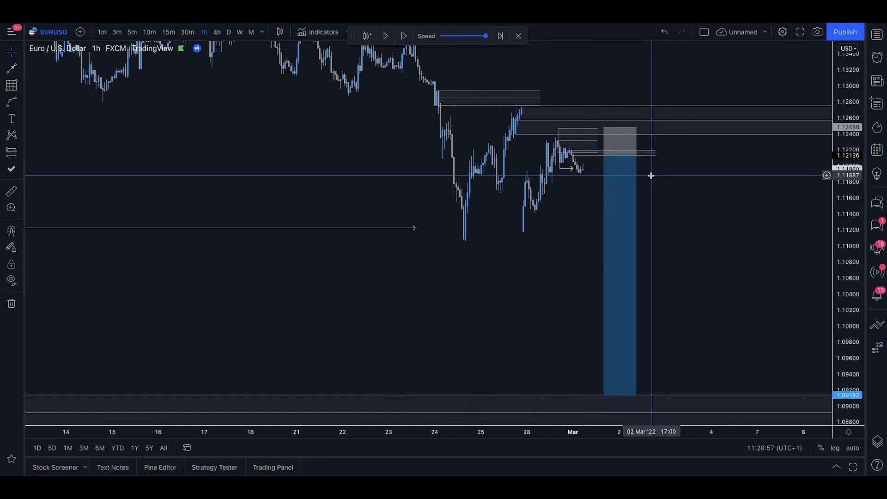
Step: Widen the short slightly and add a second short with entry 1.12321, stop 1.12500 and target at the lower daily zone's upper edge
drag(638, 155, 648, 156)
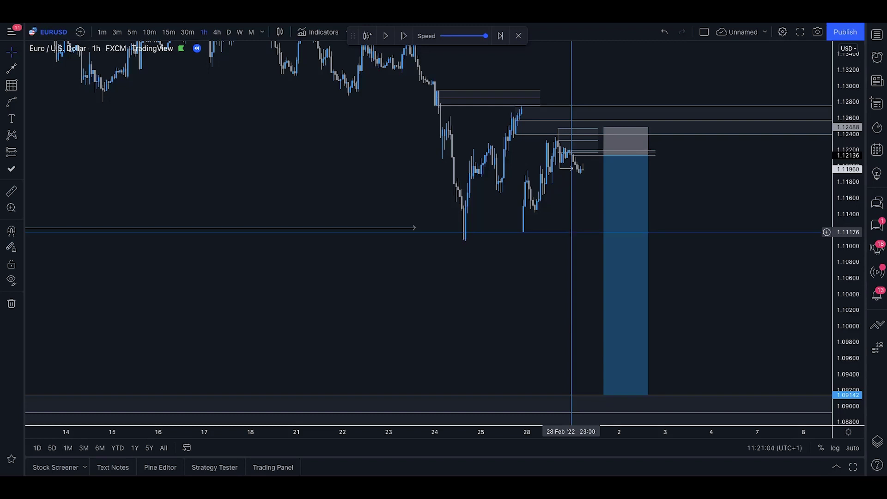
drag(577, 218, 555, 221)
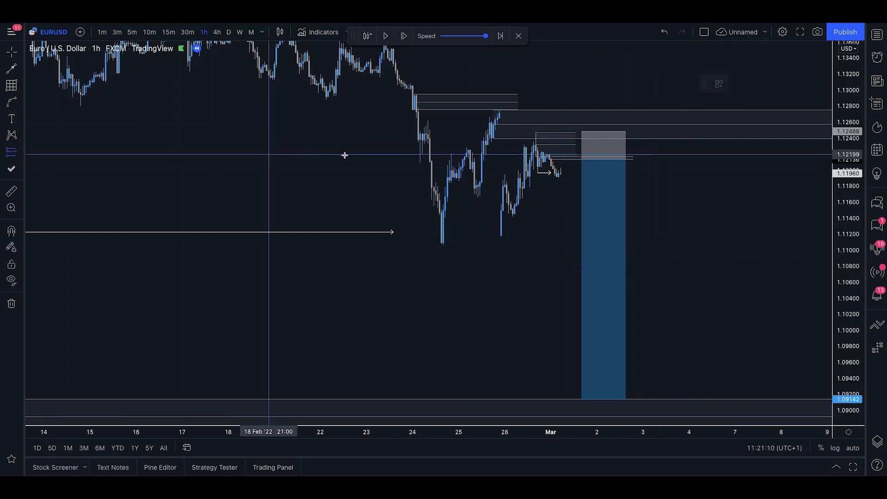
click(565, 145)
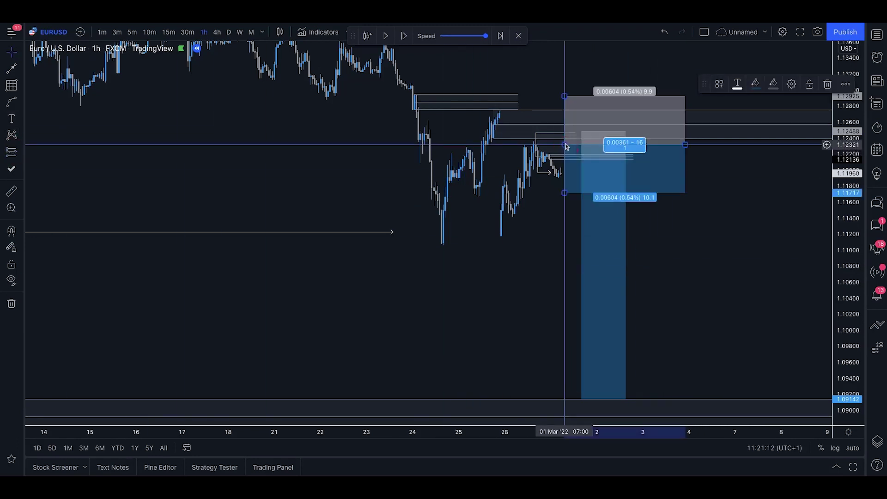
drag(563, 95, 564, 130)
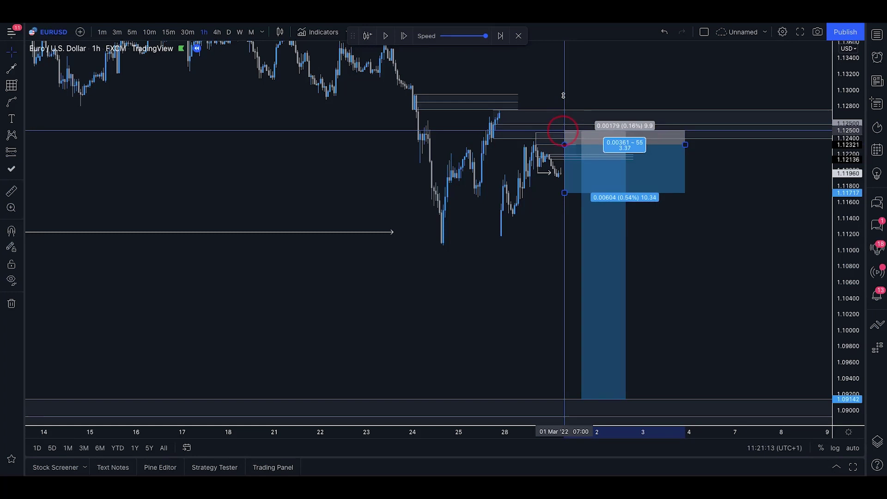
drag(566, 193, 570, 400)
Step: Shift the first short to entry 1.12165 and the second to entry 1.12315, starting on 28 Feb at 19:00, with the second's stop at 1.12500
click(519, 328)
drag(615, 181, 591, 172)
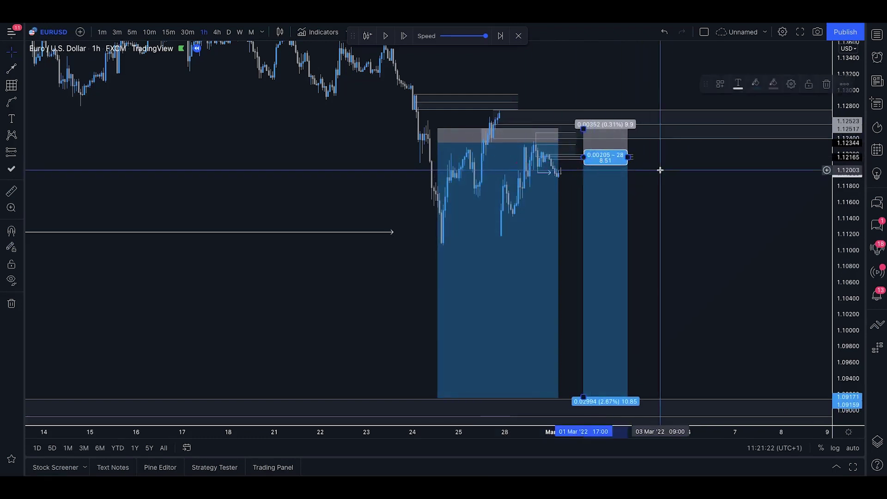
click(659, 171)
drag(521, 184, 625, 185)
click(670, 175)
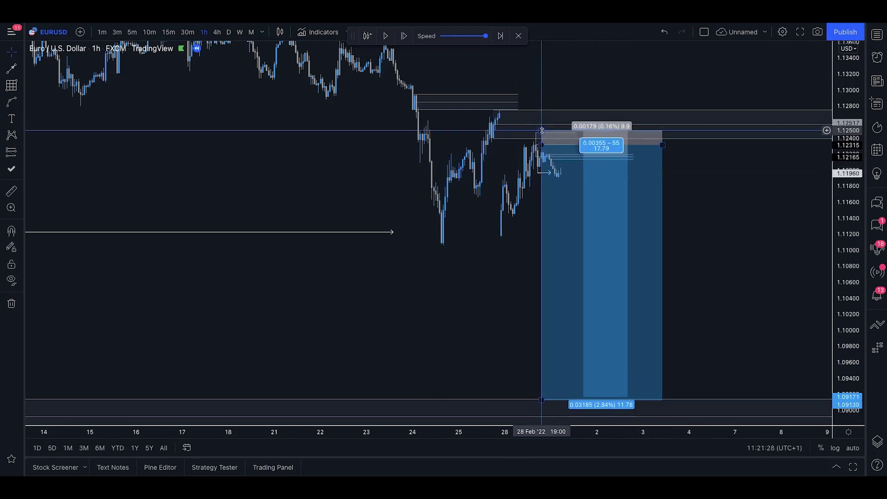
mouse_move(542, 131)
mouse_down()
mouse_move(544, 119)
mouse_move(541, 130)
mouse_up()
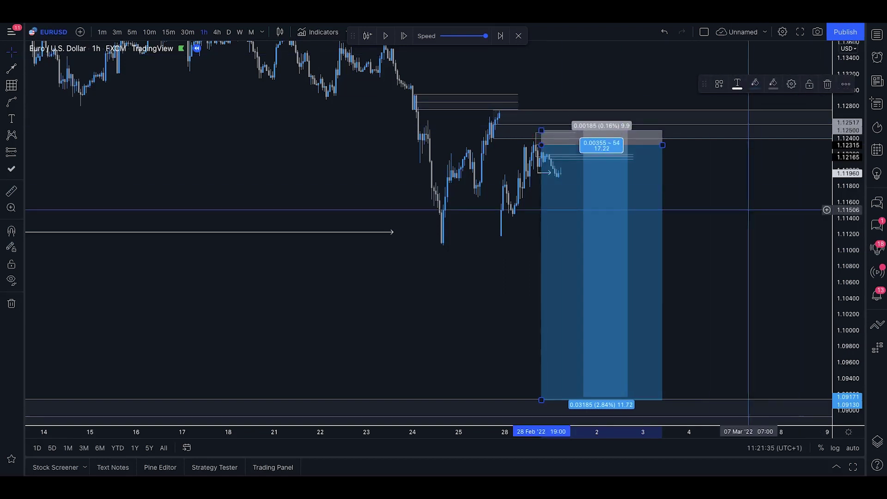
Step: Sketch a curved arrow projecting price up to the second short's entry and down to 1.11176, and delete it
click(547, 104)
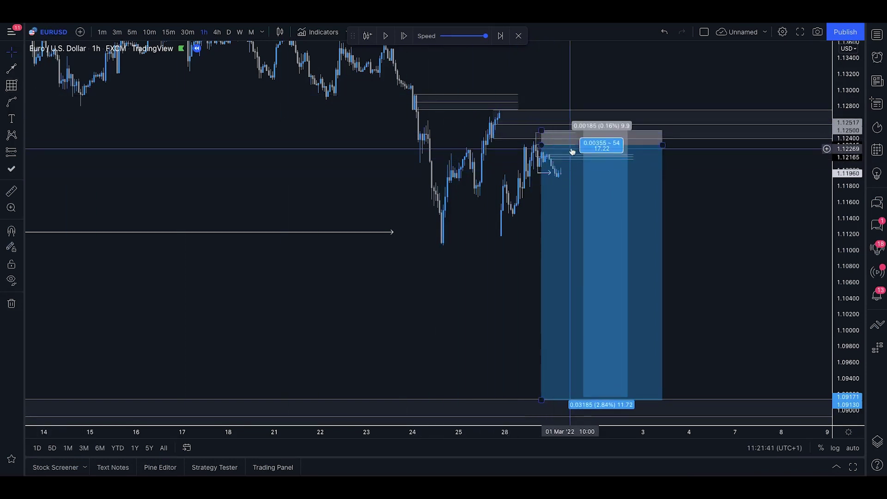
click(13, 104)
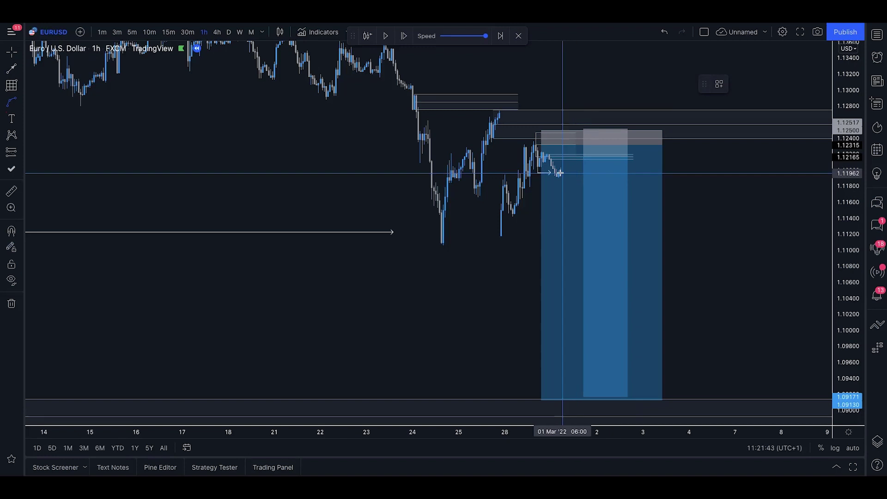
click(570, 147)
click(618, 236)
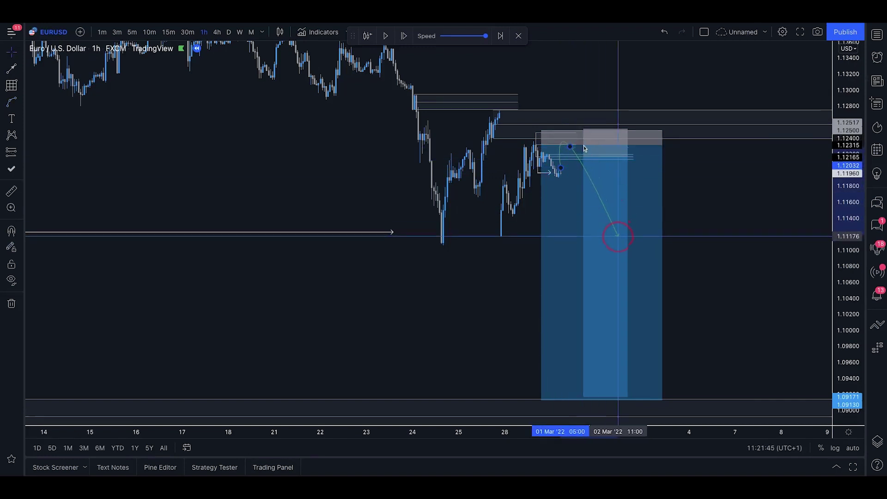
click(592, 288)
key(Delete)
Step: Narrow the second short position and move it to span from early 1 Mar to early 2 Mar
click(588, 144)
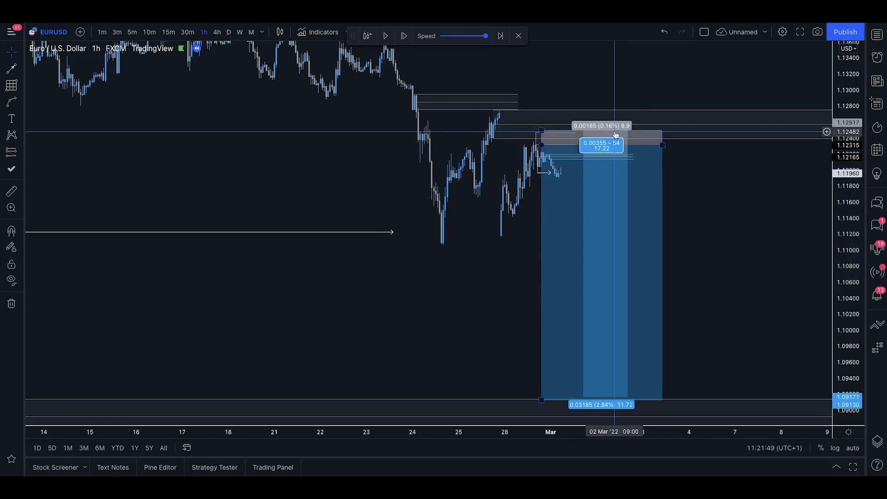
click(587, 160)
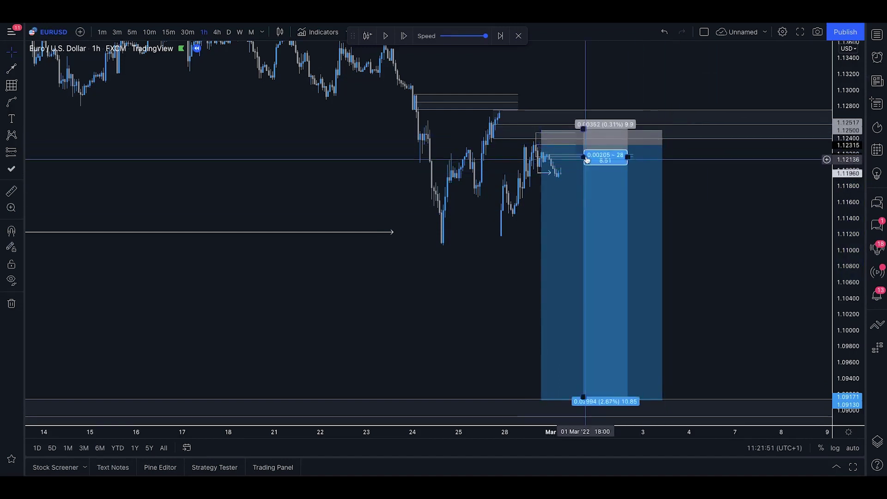
drag(663, 146, 629, 146)
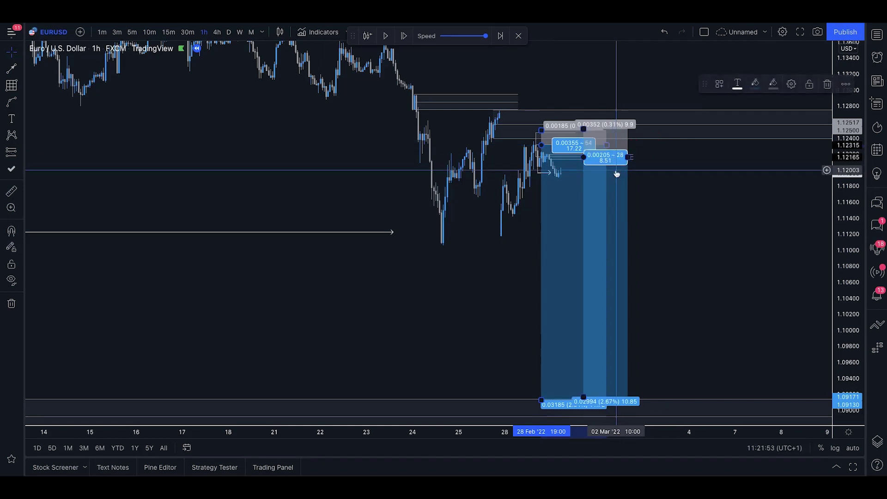
click(666, 171)
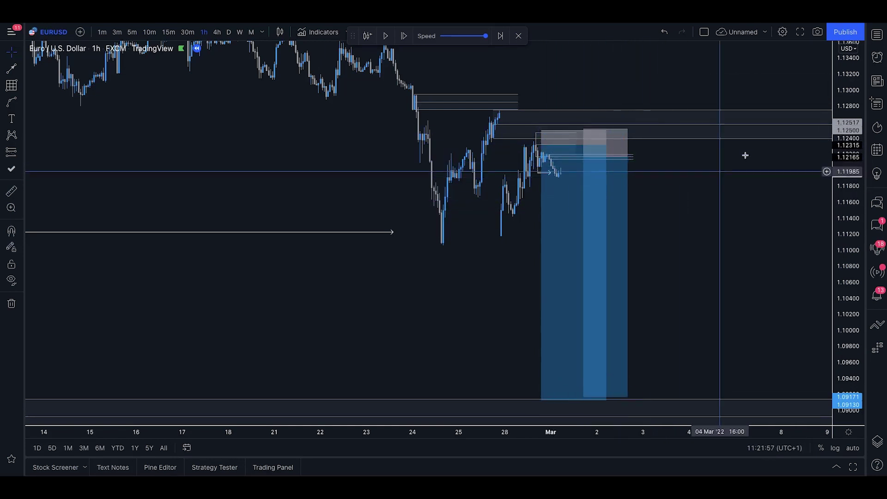
click(558, 183)
drag(558, 184, 577, 184)
click(645, 174)
drag(627, 146, 610, 146)
click(673, 146)
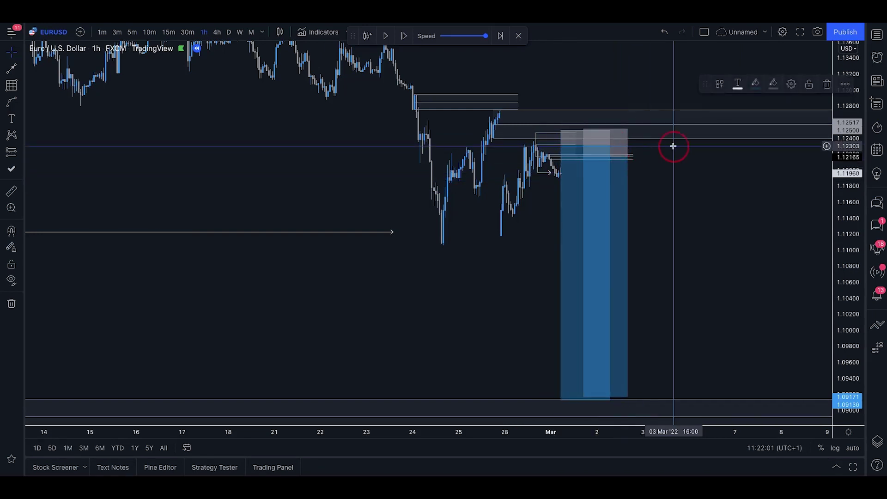
Step: Advance the replay bar by bar, play it through the 1 Mar drop at a reduced speed, and pause it
click(407, 37)
click(407, 38)
click(409, 39)
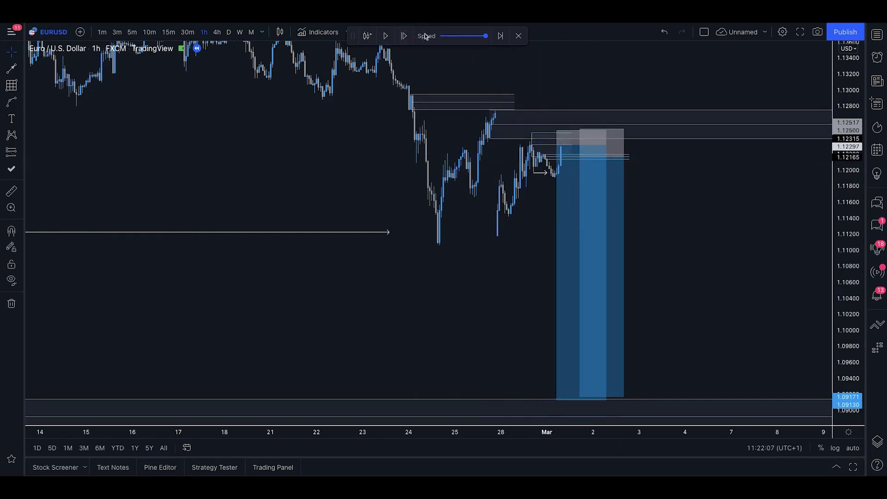
click(410, 37)
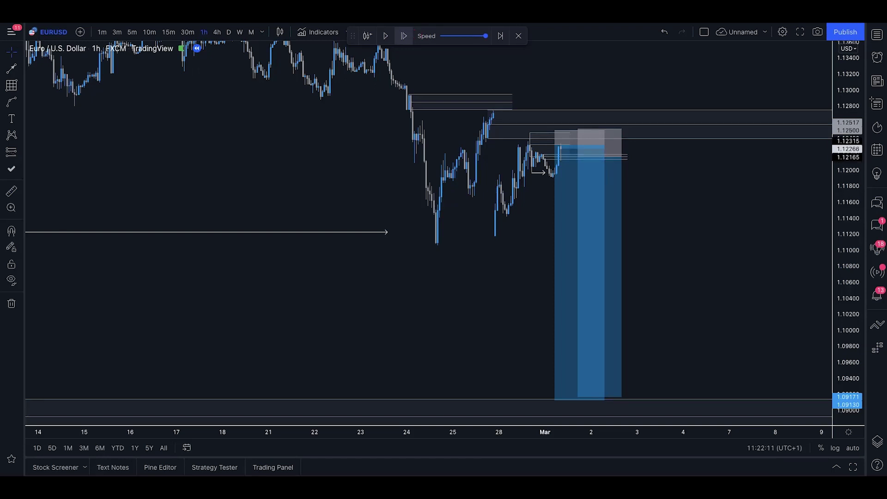
click(404, 36)
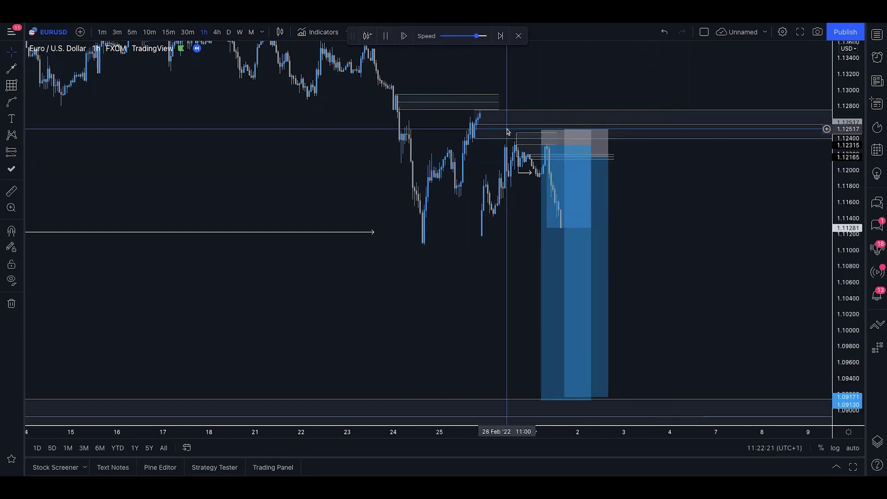
click(387, 37)
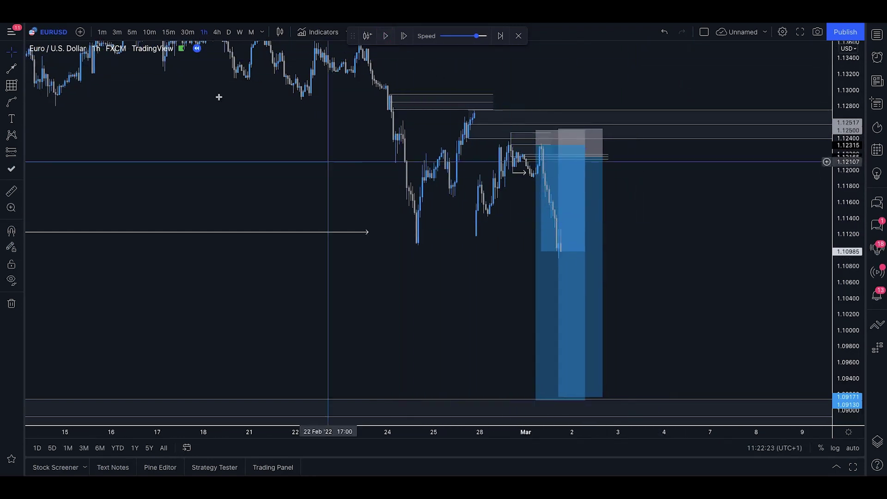
Step: Draw horizontal lines at the two short entries, about 1.12165 and 1.1232, extending past the position boxes
click(19, 69)
click(54, 69)
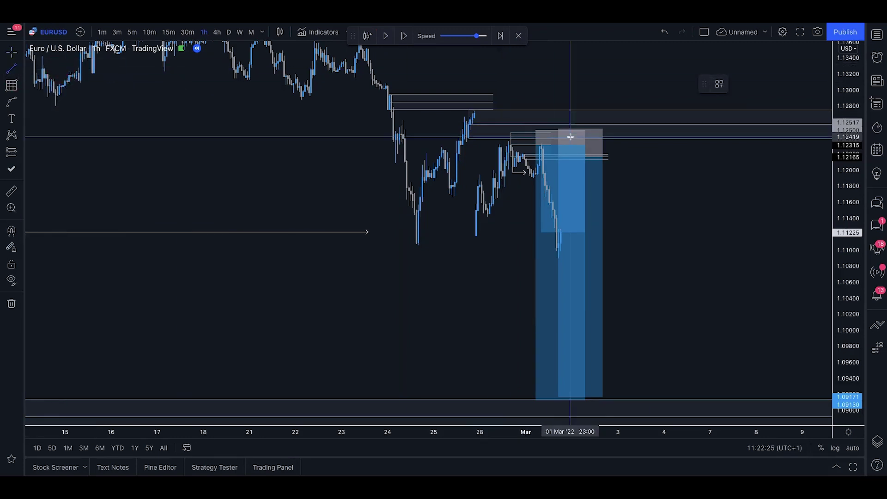
click(648, 157)
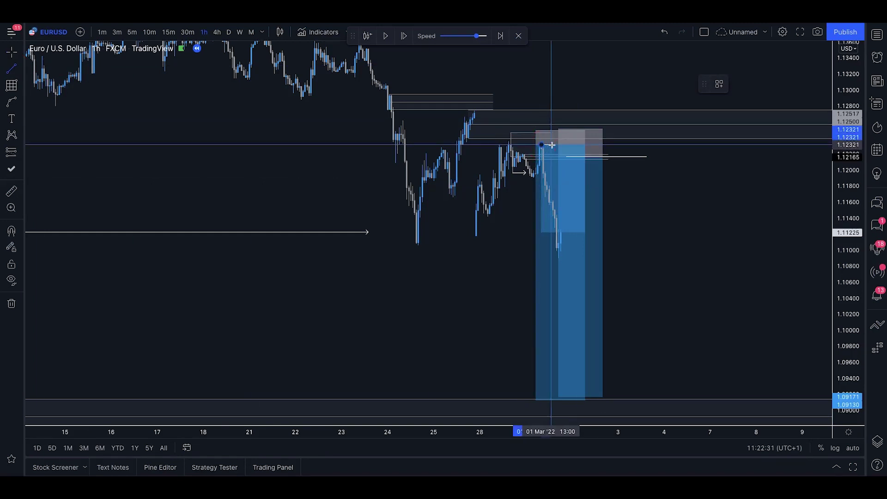
click(633, 145)
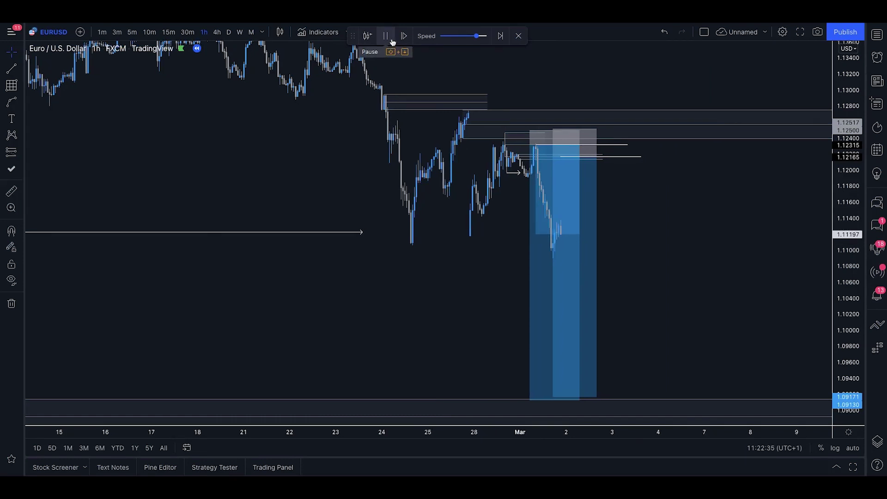
Step: Pause the replay at early 2 Mar and draw a horizontal line from the 24 Feb low at 1.11067 to 3 Mar
click(386, 36)
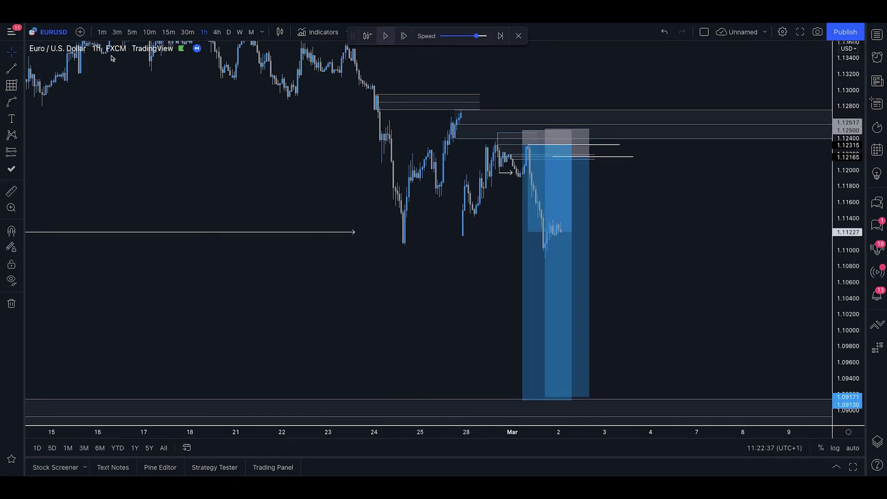
click(10, 69)
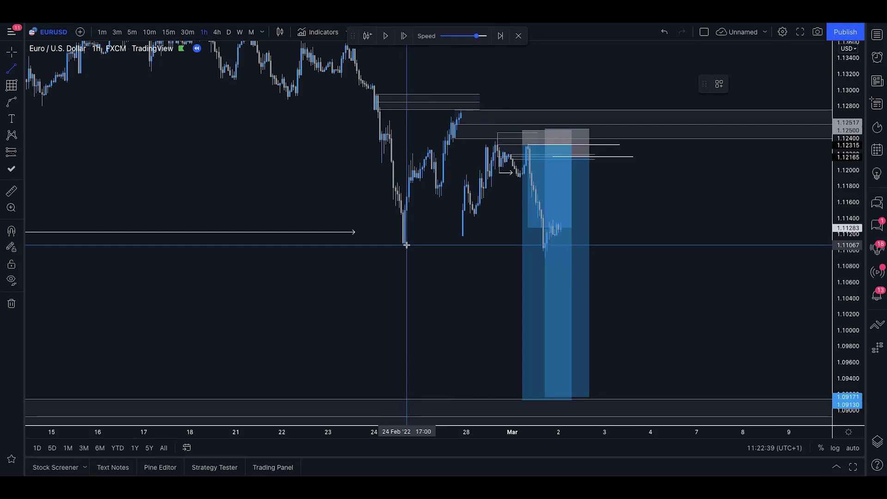
click(604, 245)
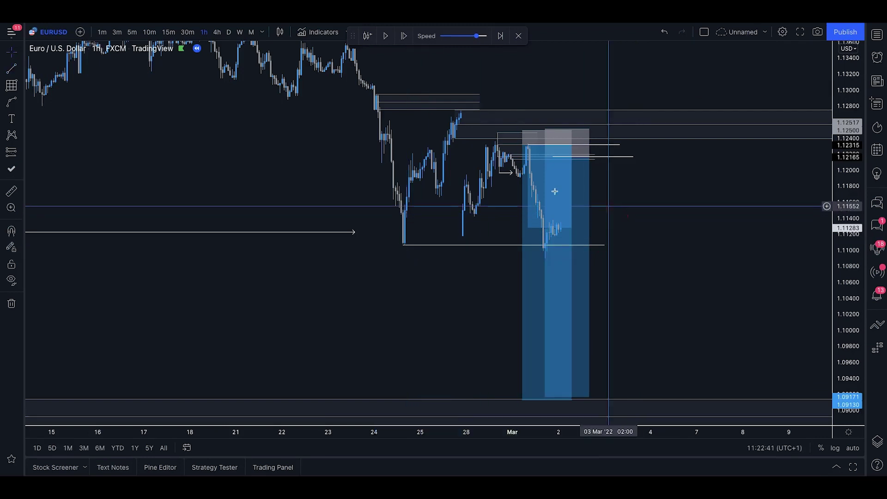
Step: On the 4-hour chart, draw a right-extended channel zone from the early June 2020 consolidation, spanning 1.11338 to about 1.1116
click(220, 35)
drag(405, 313, 642, 317)
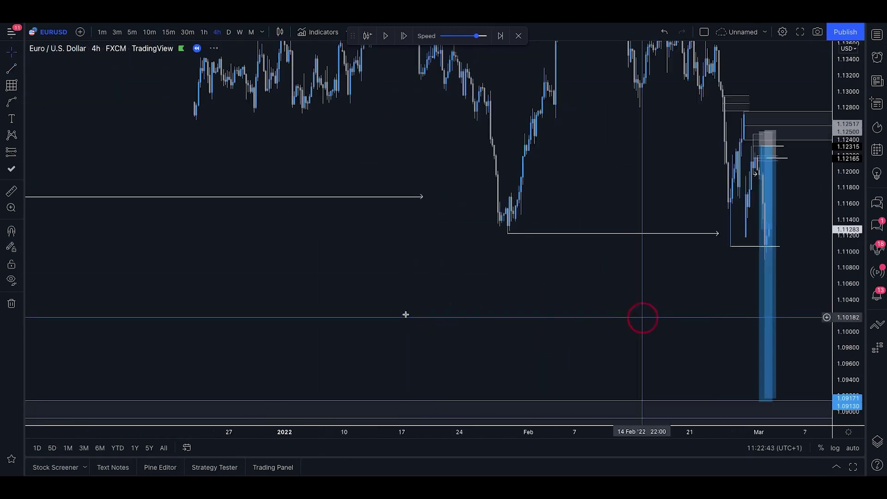
drag(464, 429, 642, 429)
drag(305, 250, 550, 252)
drag(253, 259, 439, 258)
drag(182, 254, 505, 250)
drag(313, 247, 234, 228)
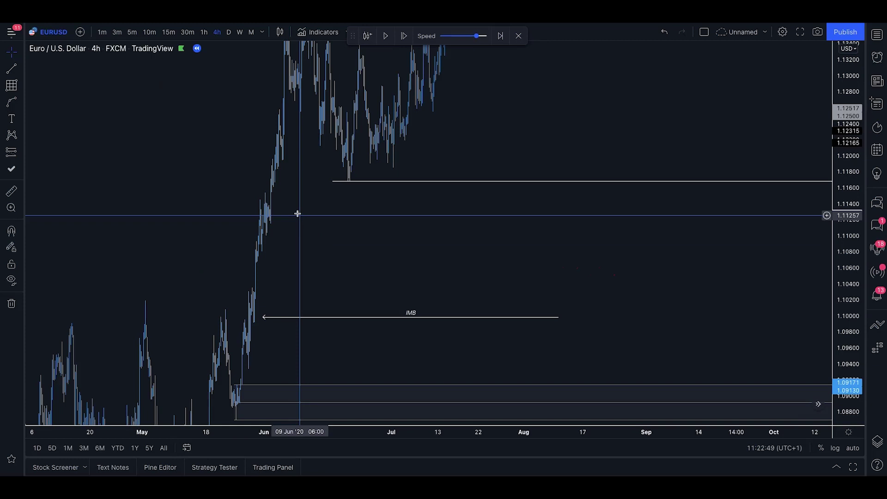
click(12, 70)
click(55, 254)
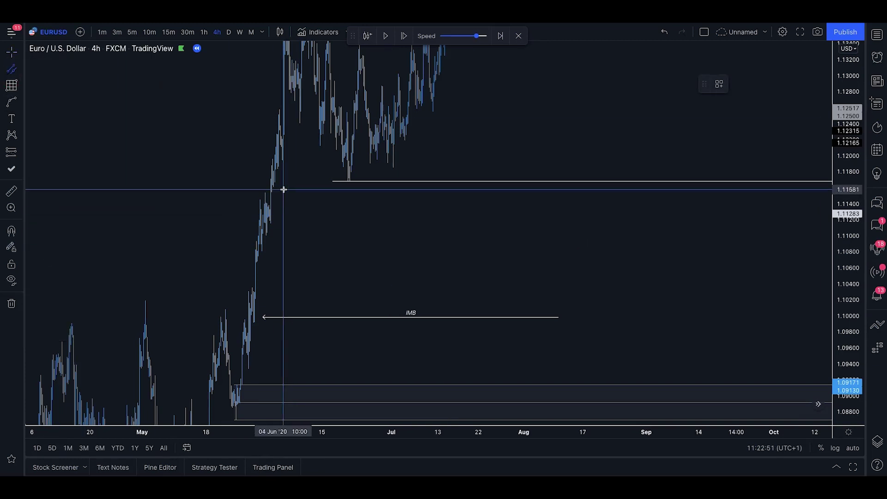
click(270, 210)
click(298, 209)
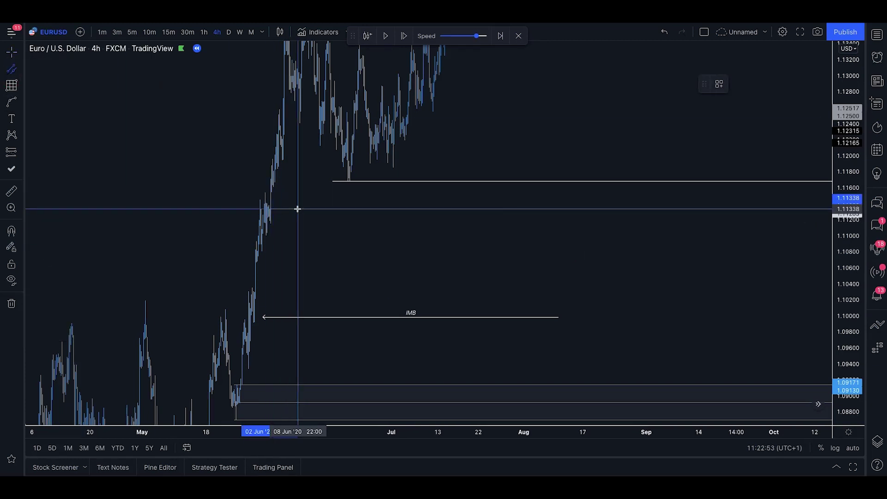
click(297, 223)
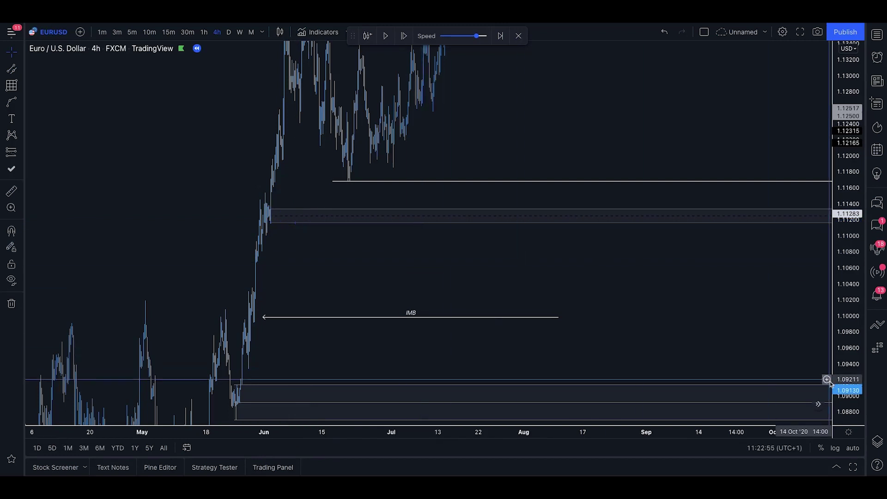
Step: Return to the latest replay bars and review both short positions against the new zone on the 1-hour chart
click(818, 404)
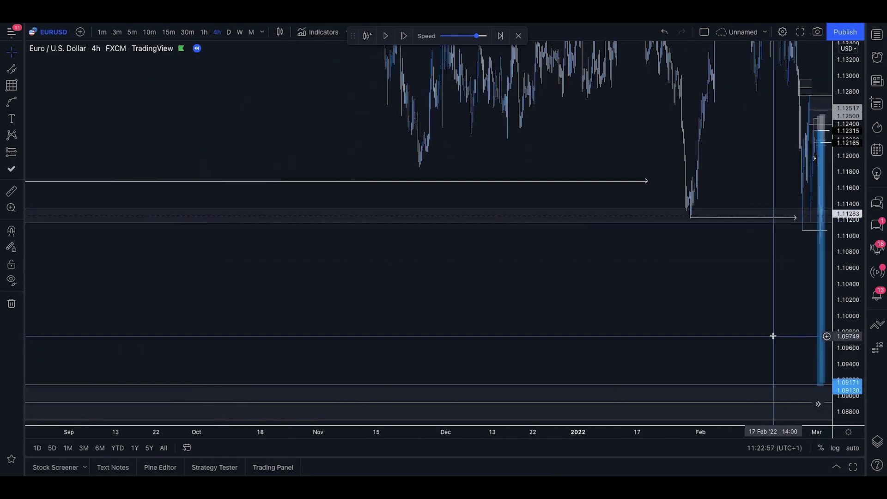
drag(704, 430, 444, 428)
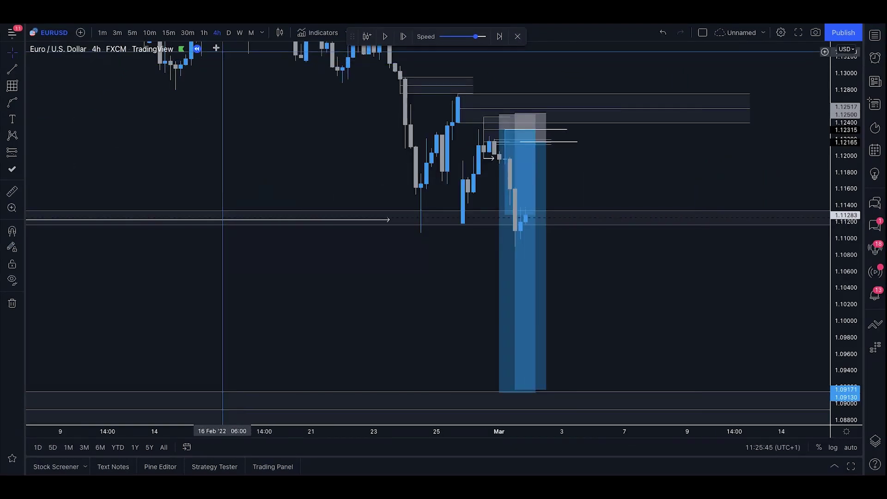
click(204, 32)
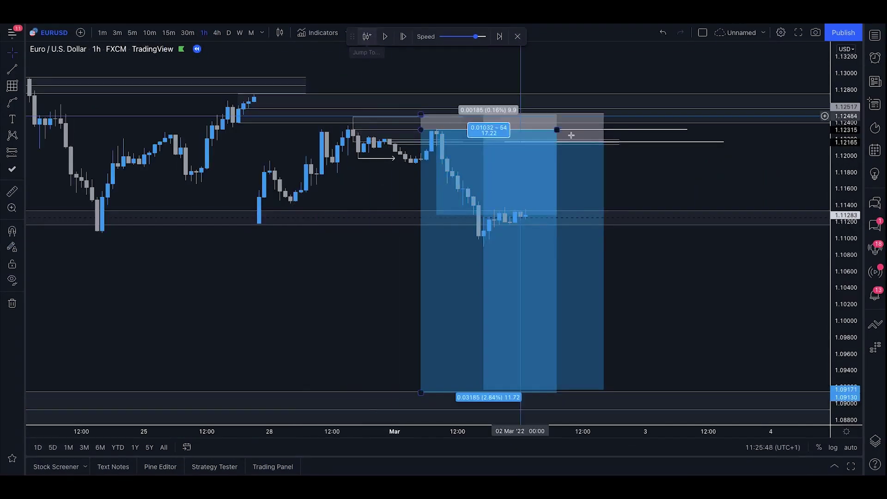
drag(692, 297, 620, 293)
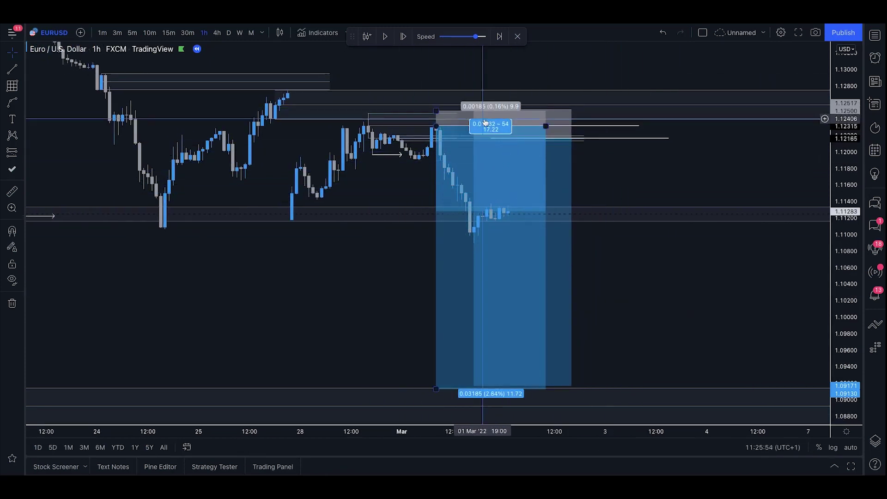
drag(611, 306, 609, 293)
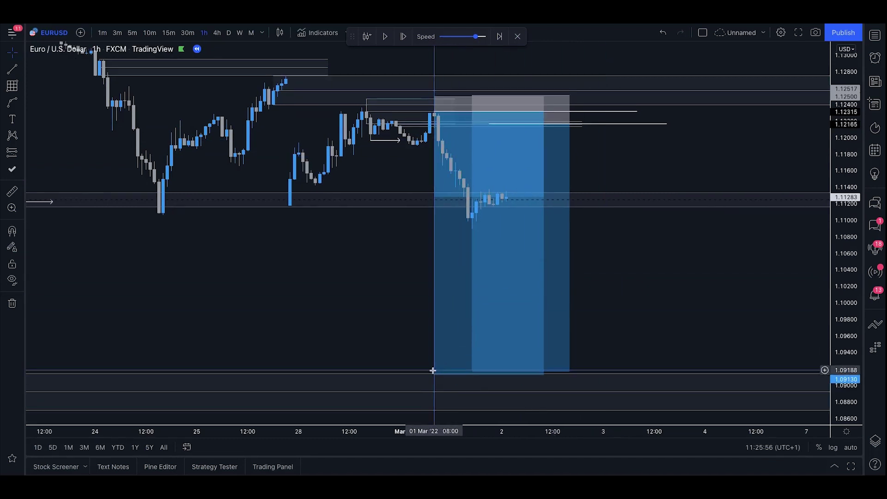
Step: Align both shorts' profit targets with the top of the lower daily zone, at 1.09138 and 1.09144, and slightly narrow the second position box
drag(434, 373, 458, 192)
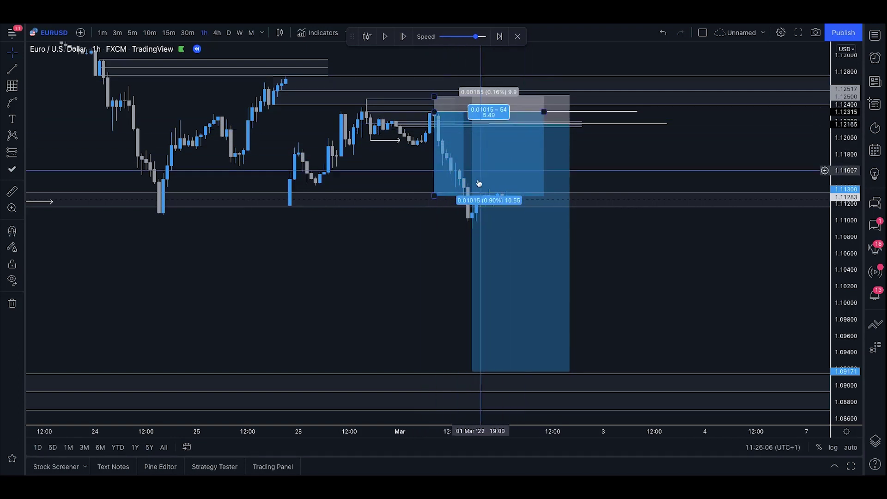
drag(434, 196, 435, 374)
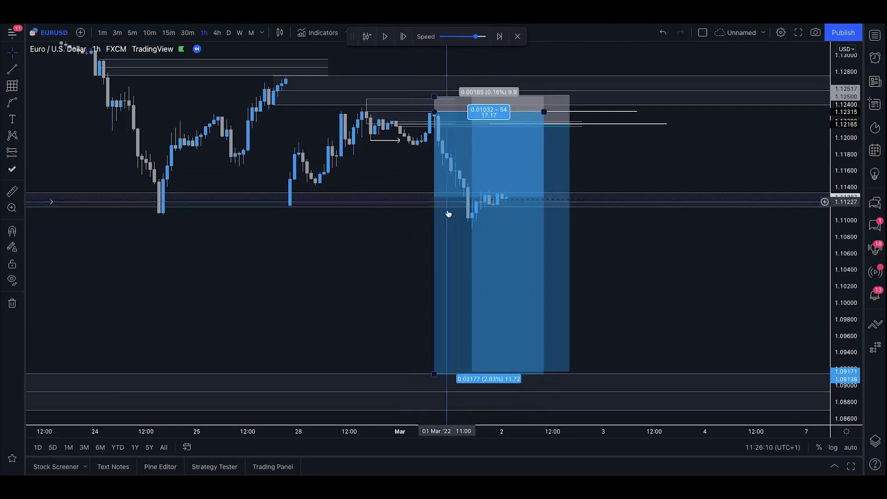
mouse_move(442, 170)
mouse_down()
mouse_move(590, 143)
mouse_move(563, 117)
mouse_up()
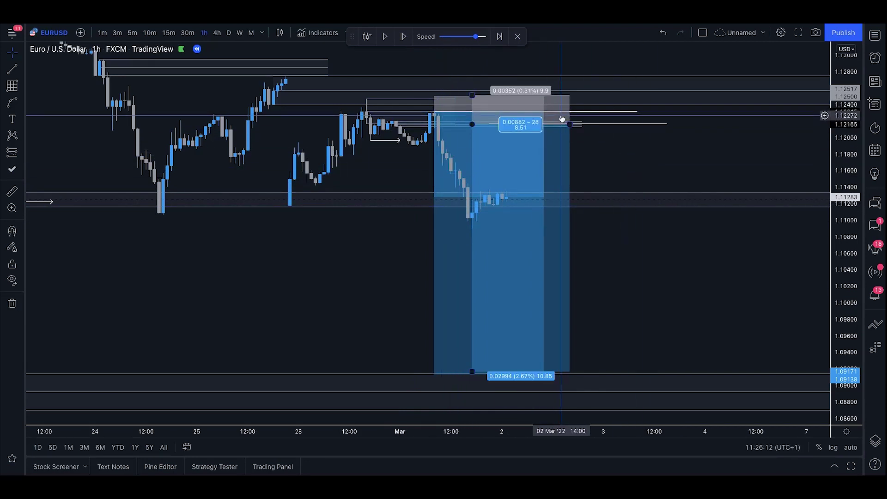
drag(472, 374, 528, 374)
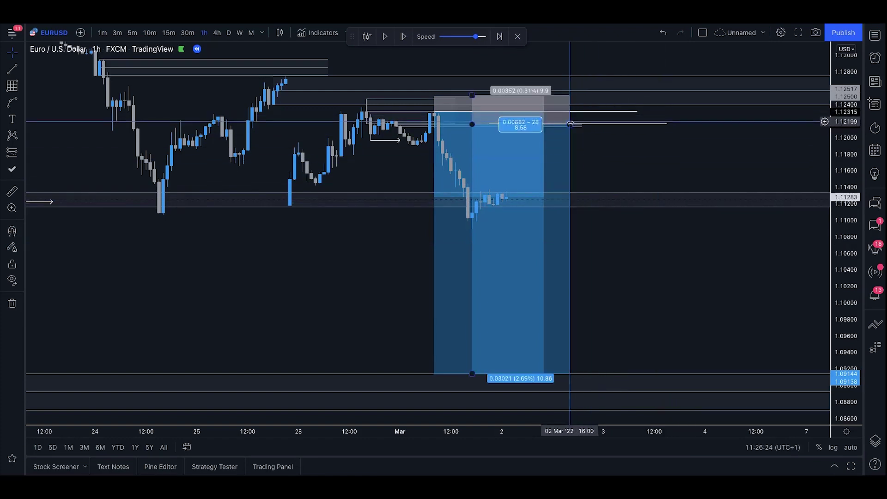
drag(571, 124, 490, 123)
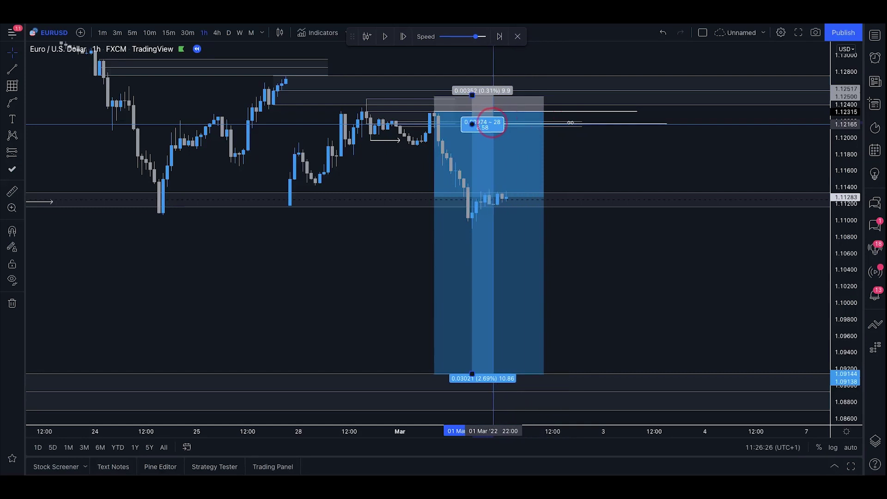
click(602, 143)
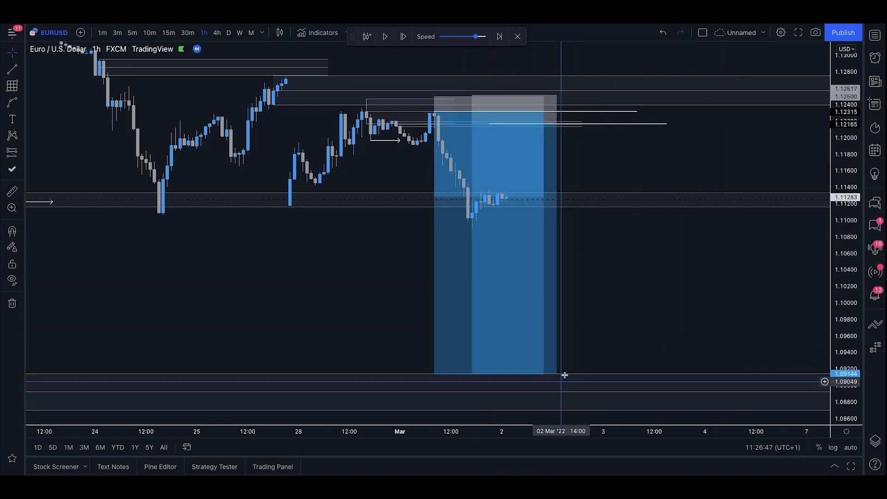
scroll(400, 194, down, 2)
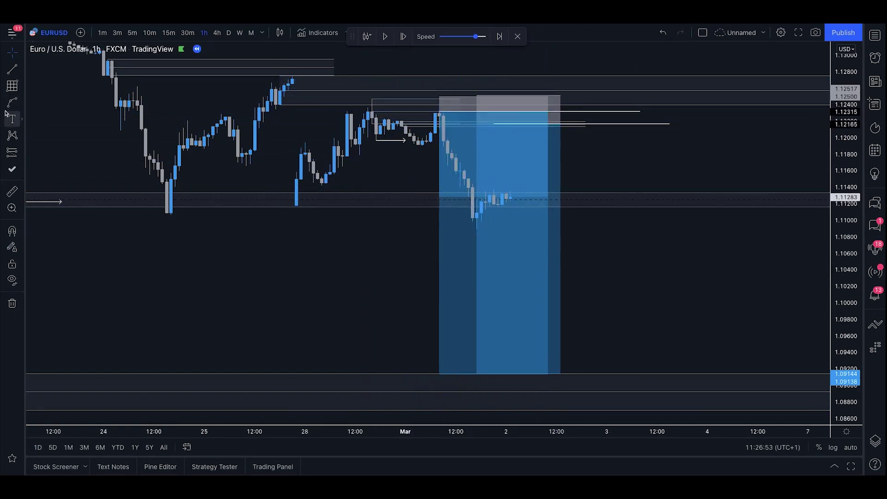
Step: Sketch a curved arrow from the latest candle, arching up and falling to the lower daily zone, and delete it
click(21, 105)
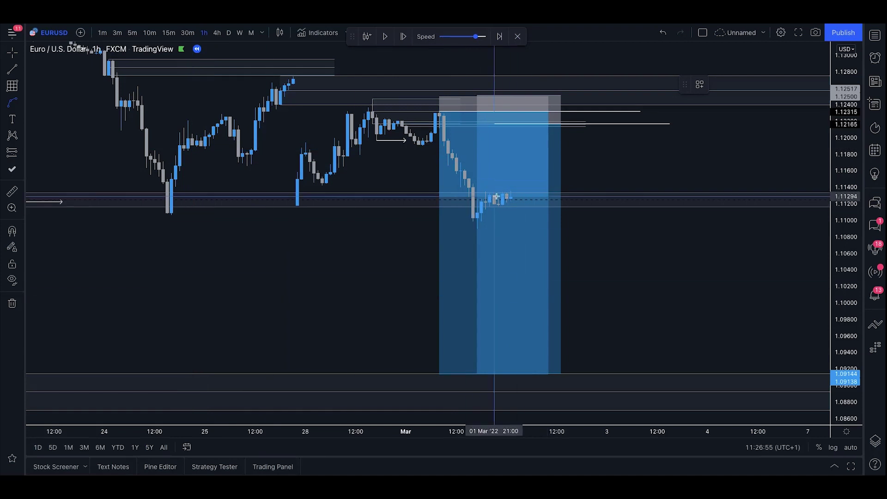
click(512, 200)
click(563, 356)
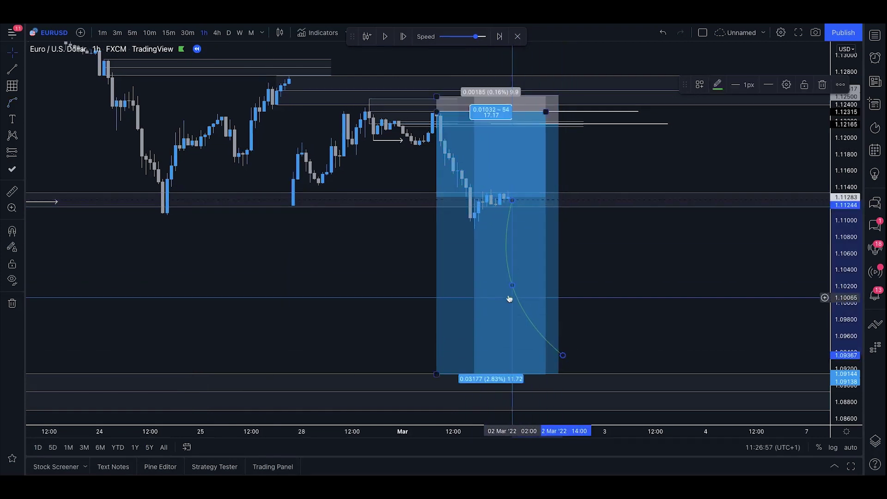
drag(515, 285, 531, 198)
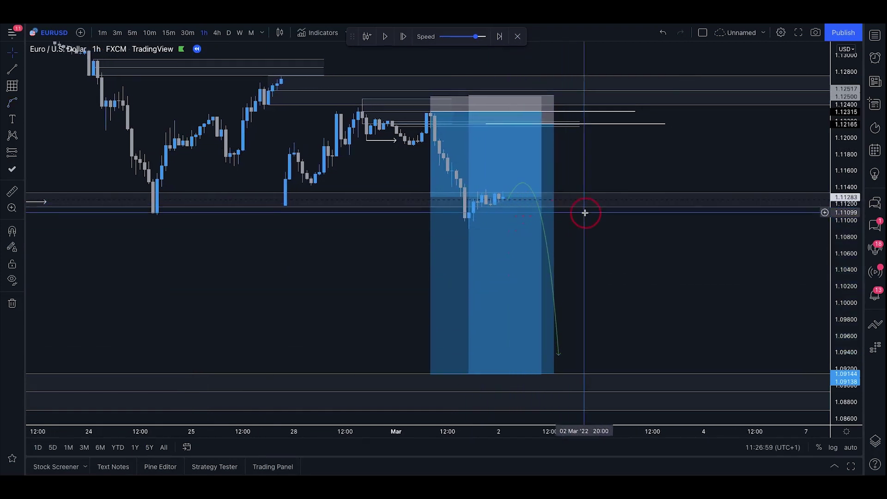
drag(557, 354, 562, 370)
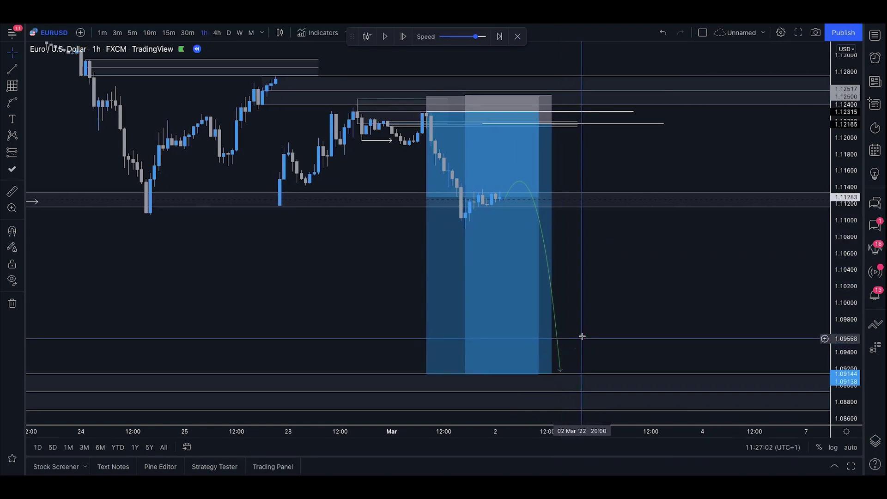
click(544, 221)
key(Delete)
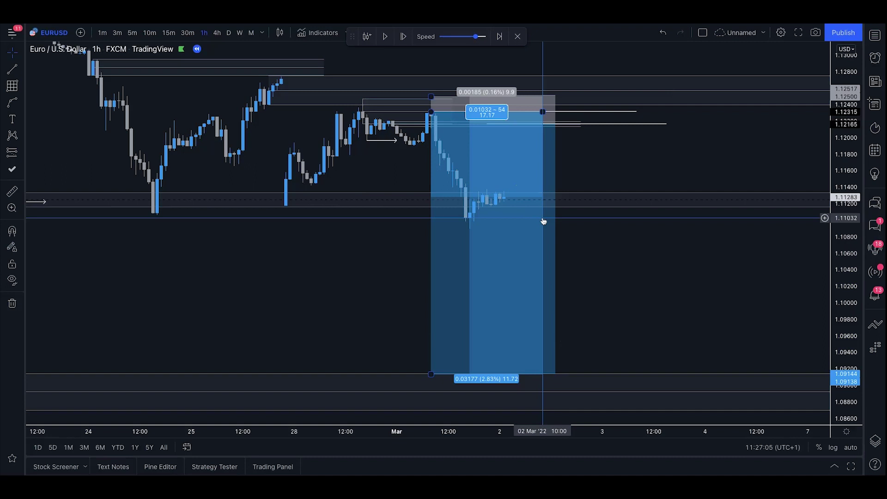
Step: Advance the replay bar by bar to the 12:00 candle on 2 Mar
drag(675, 147, 663, 162)
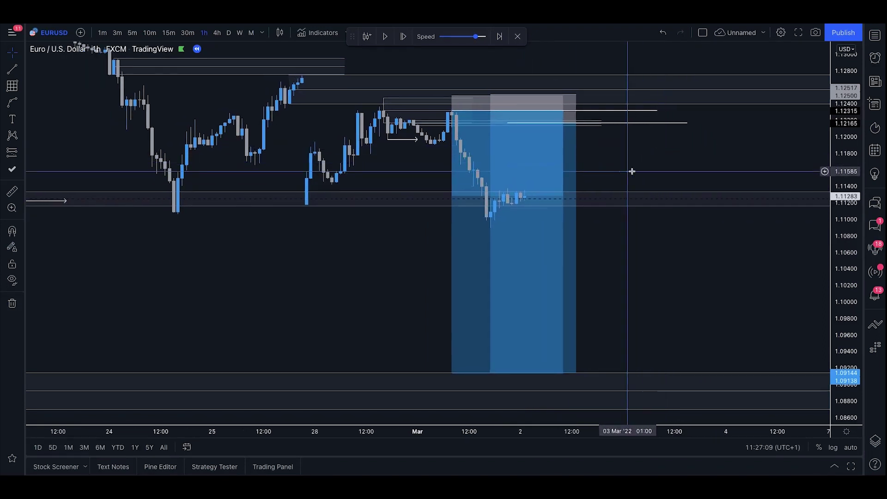
click(573, 190)
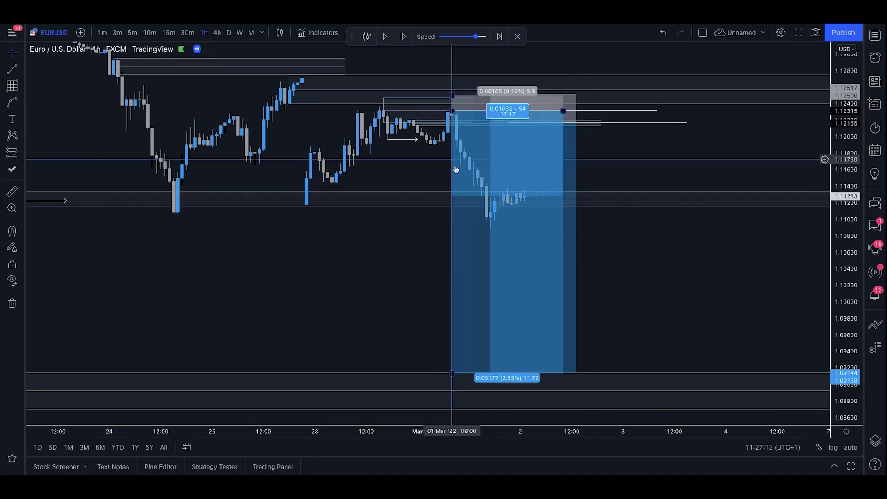
click(405, 37)
click(404, 37)
click(404, 36)
click(404, 36)
click(404, 36)
click(404, 37)
click(404, 36)
click(404, 37)
click(404, 37)
click(404, 36)
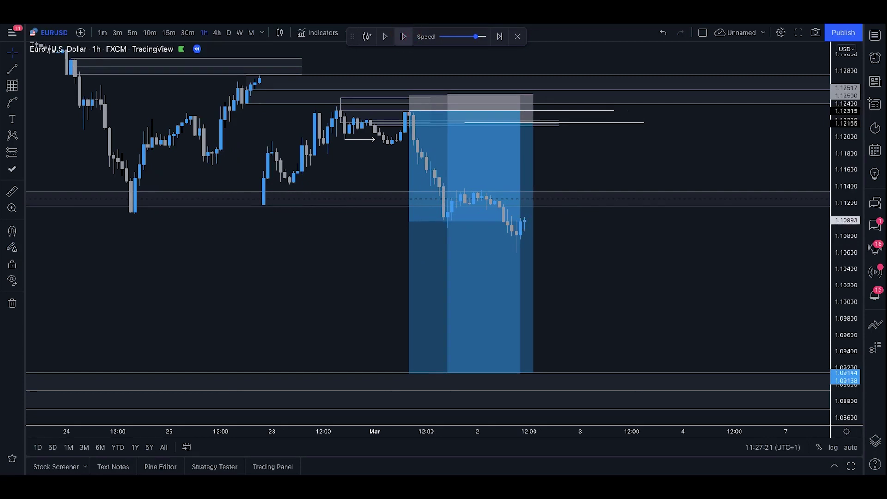
click(403, 37)
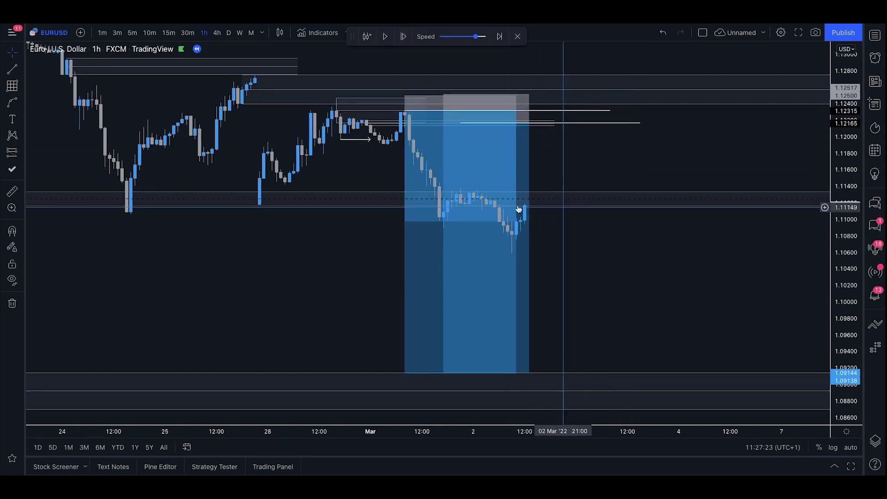
Step: Draw a channel zone over the 1 Mar sell-off starting at 13:00, spanning 1.11703 to about 1.1140 and ending late on 2 Mar
click(624, 167)
drag(839, 287, 832, 224)
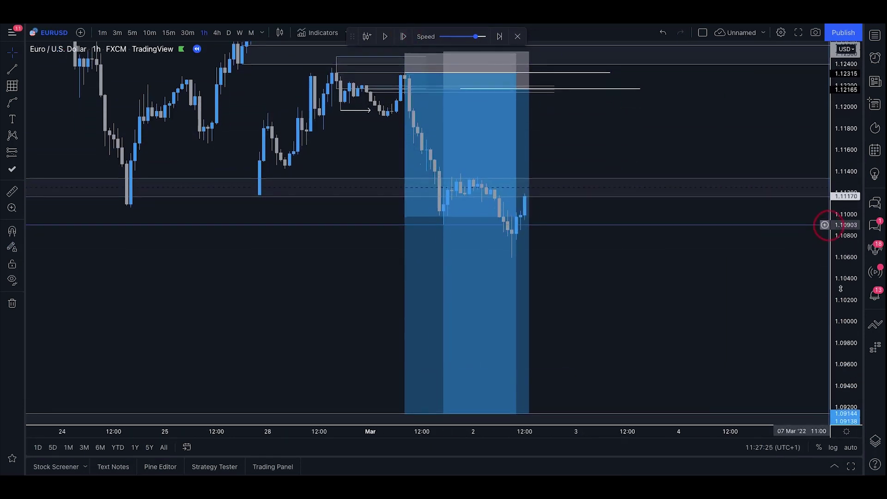
drag(723, 236, 711, 227)
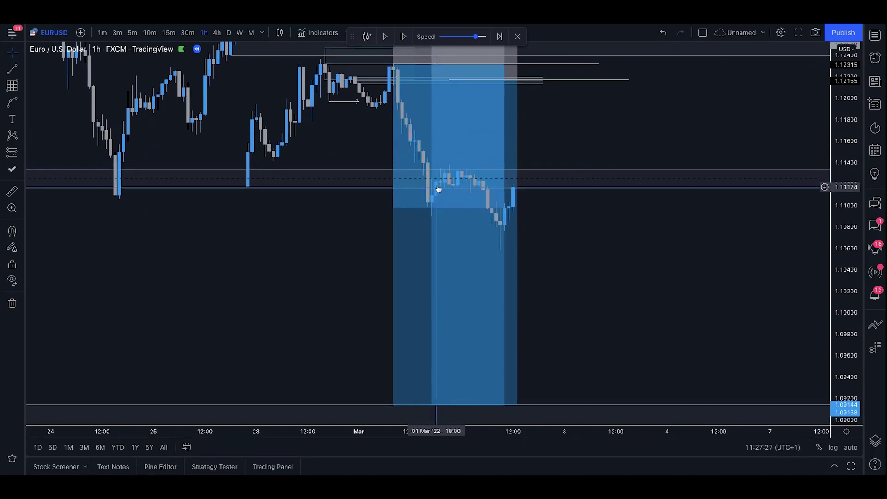
scroll(504, 244, up, 1)
drag(356, 149, 363, 168)
click(403, 92)
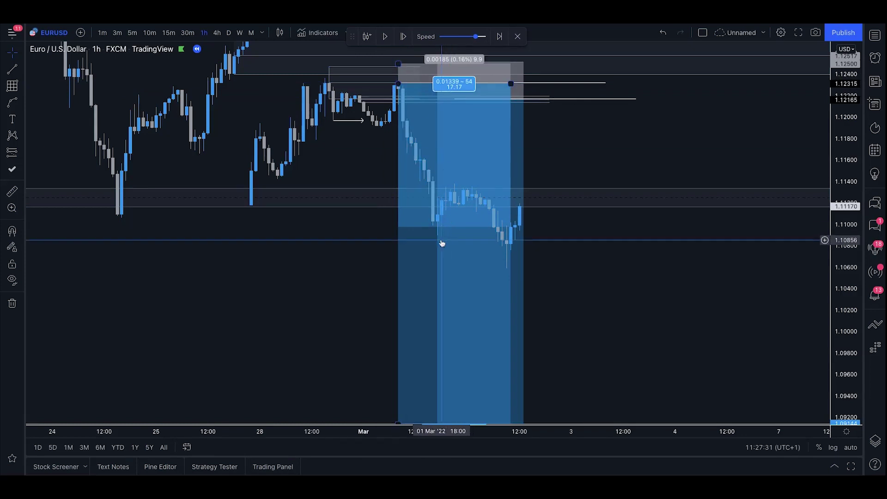
drag(572, 260, 562, 259)
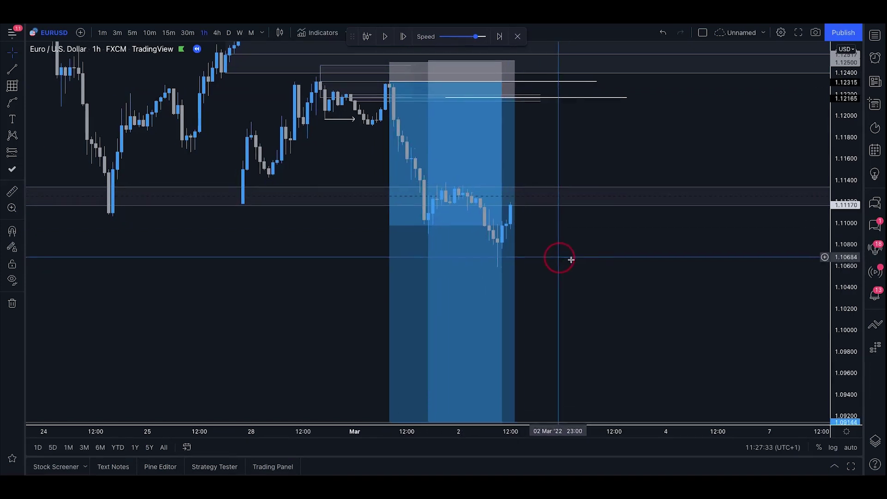
scroll(560, 230, down, 1)
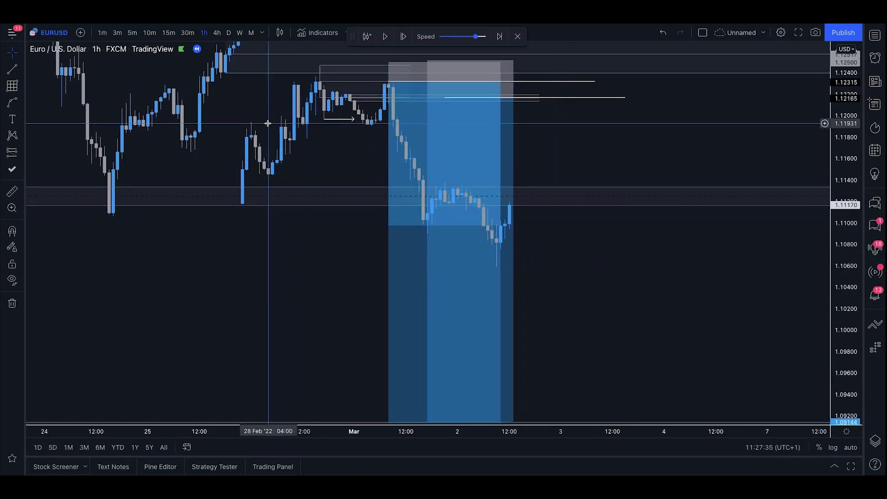
scroll(428, 192, right, 1)
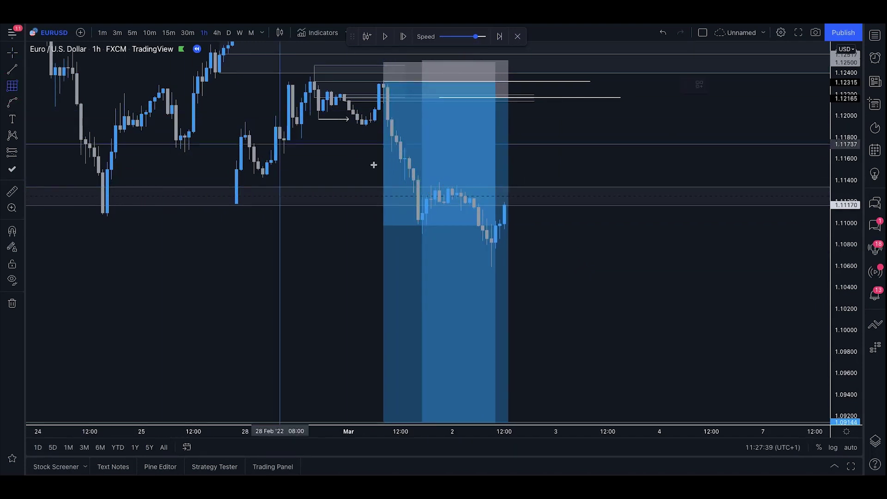
click(408, 148)
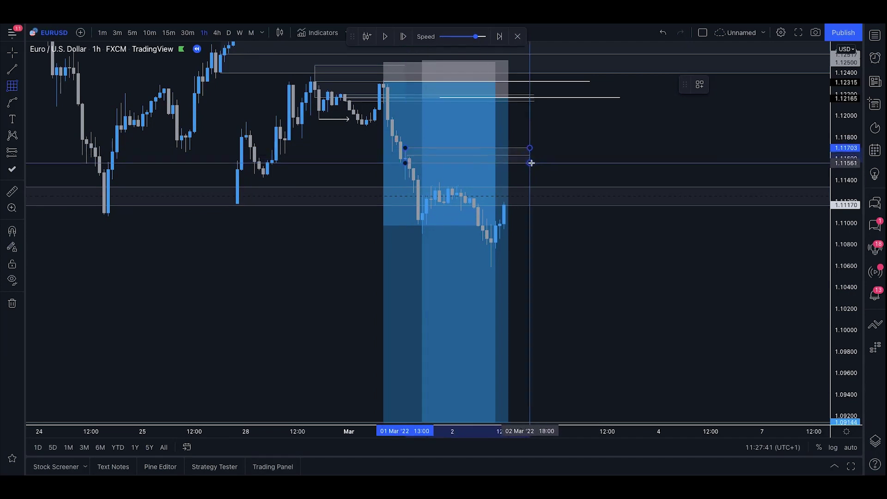
click(554, 181)
drag(592, 162, 587, 166)
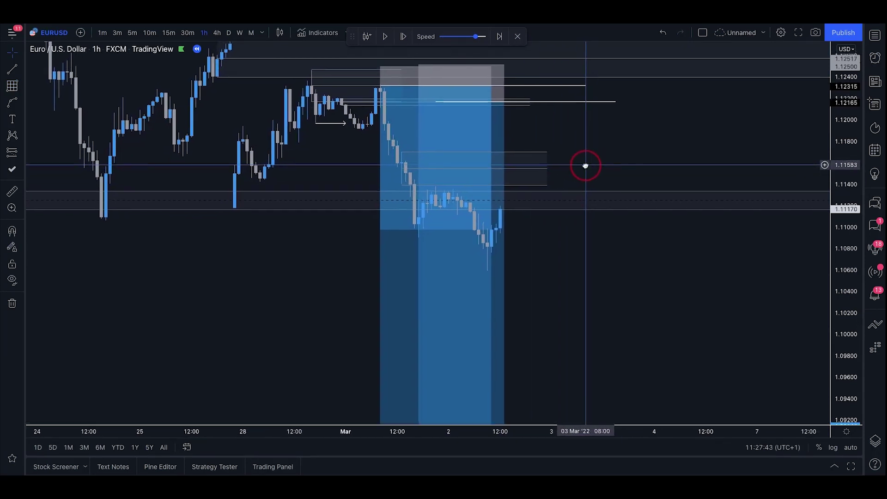
drag(401, 187, 400, 185)
click(588, 166)
drag(588, 165, 582, 183)
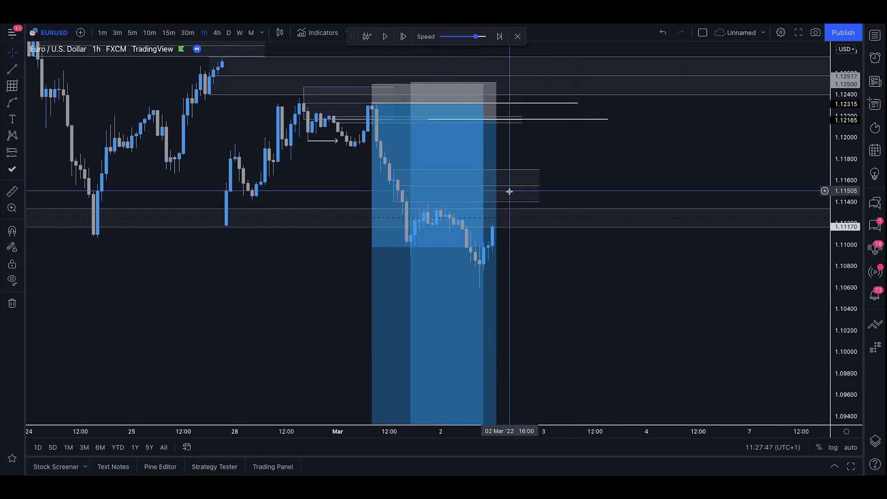
Step: Draw a horizontal line just above the new zone at 1.11742, from 1 Mar 20:00 to early 3 Mar
key(alt+t)
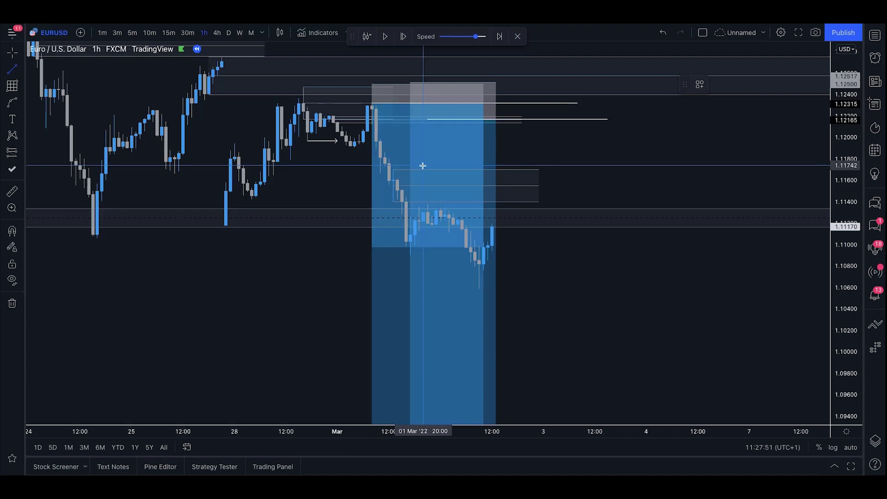
click(568, 158)
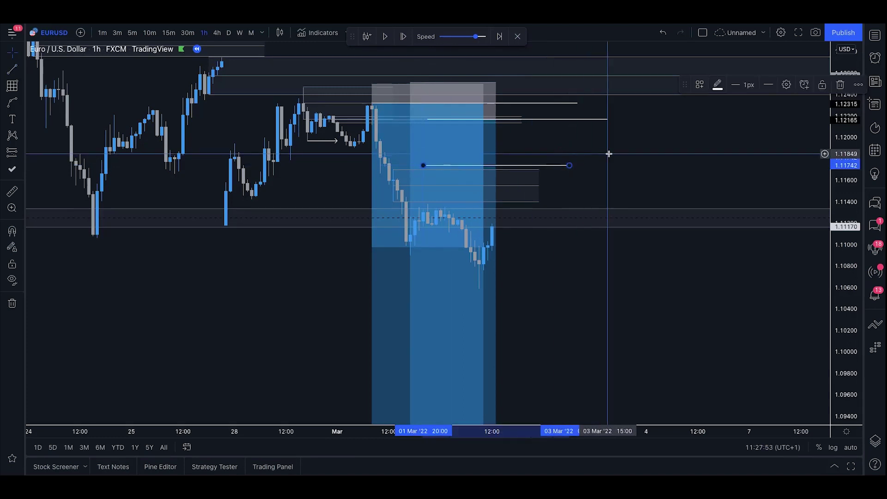
click(443, 146)
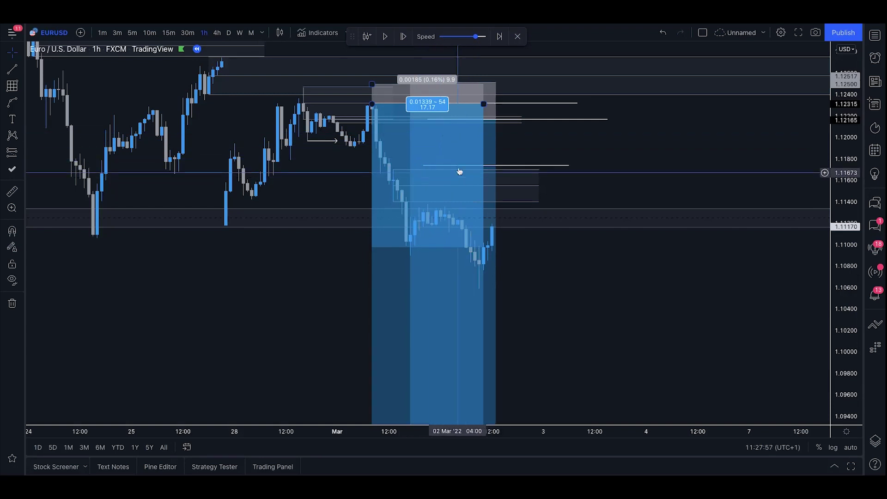
click(528, 162)
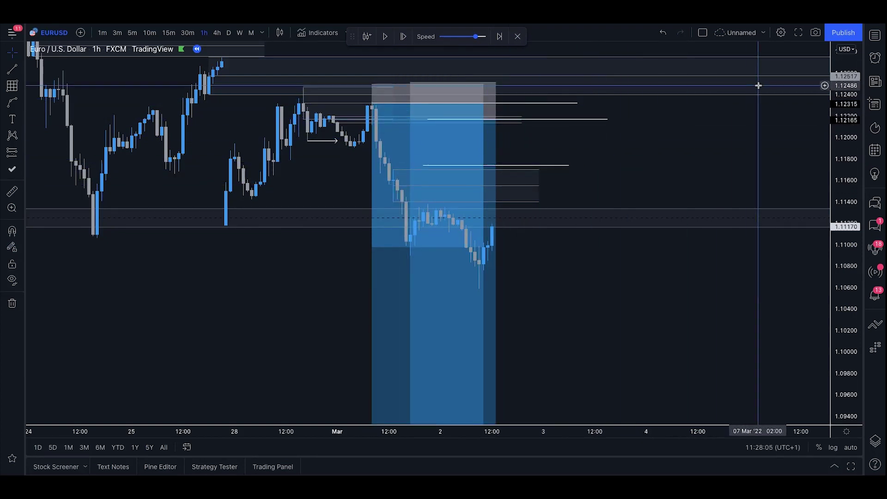
Step: Run the bar replay forward from 2 Mar and pause it once price has dropped into the lower daily zone on 4 Mar
click(402, 37)
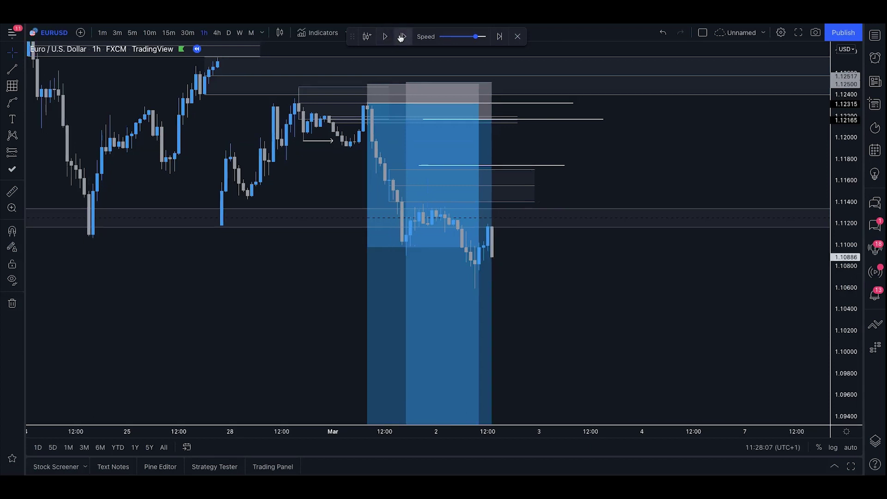
click(383, 37)
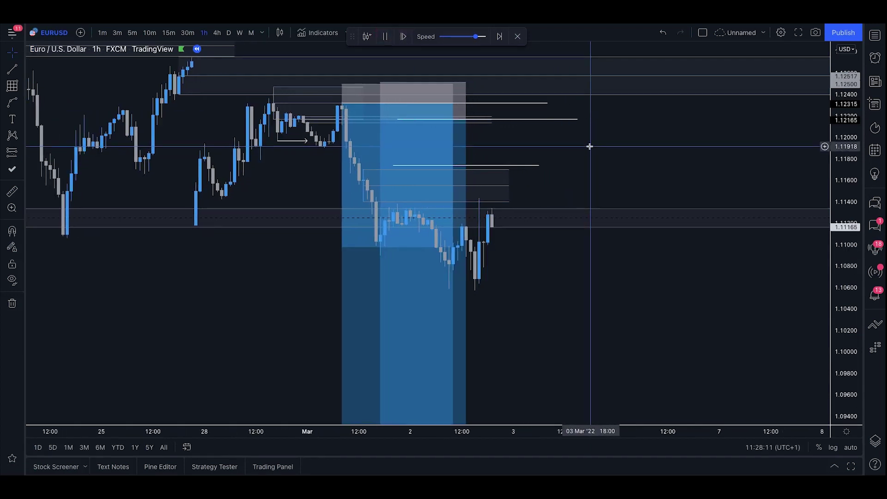
click(387, 37)
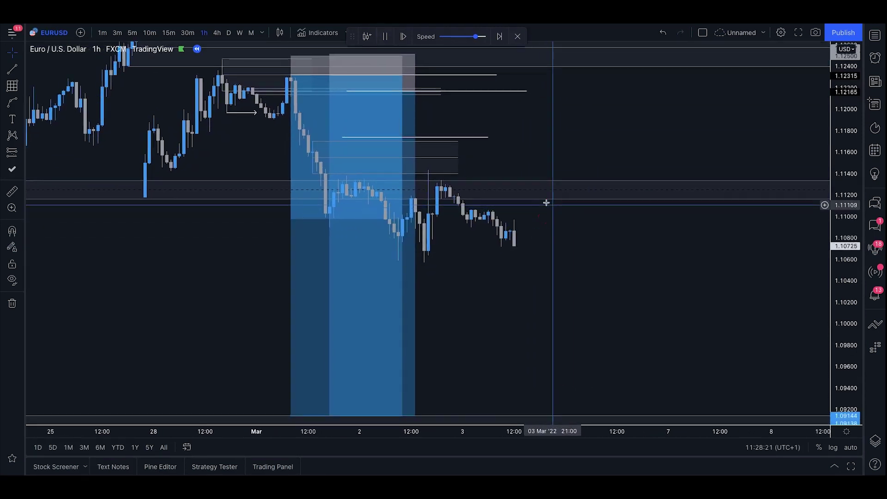
drag(440, 433, 477, 433)
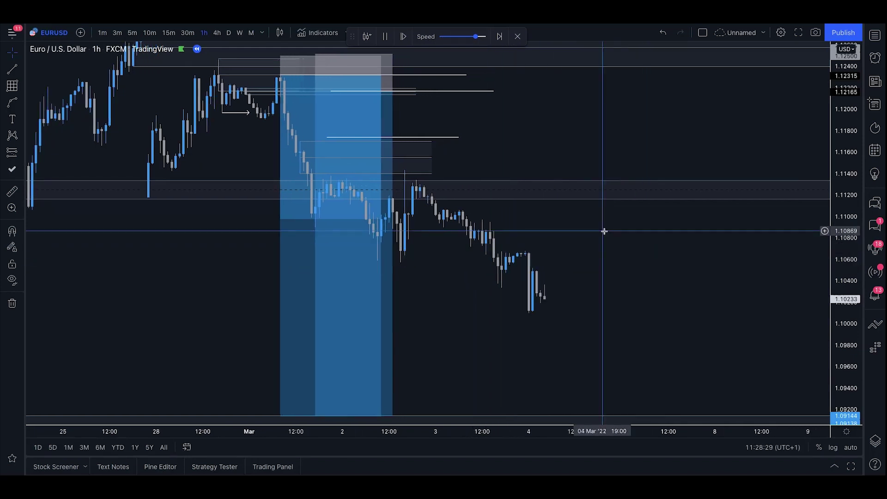
click(613, 263)
drag(613, 262, 748, 254)
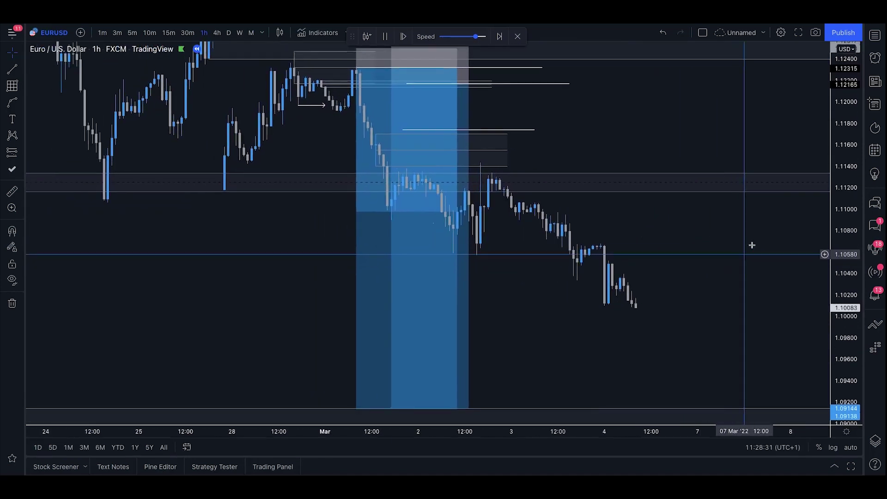
drag(845, 153, 845, 215)
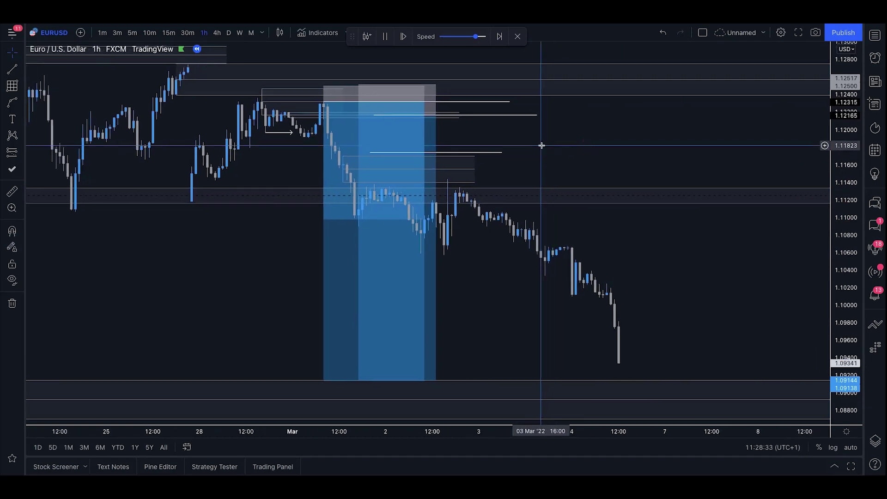
click(385, 36)
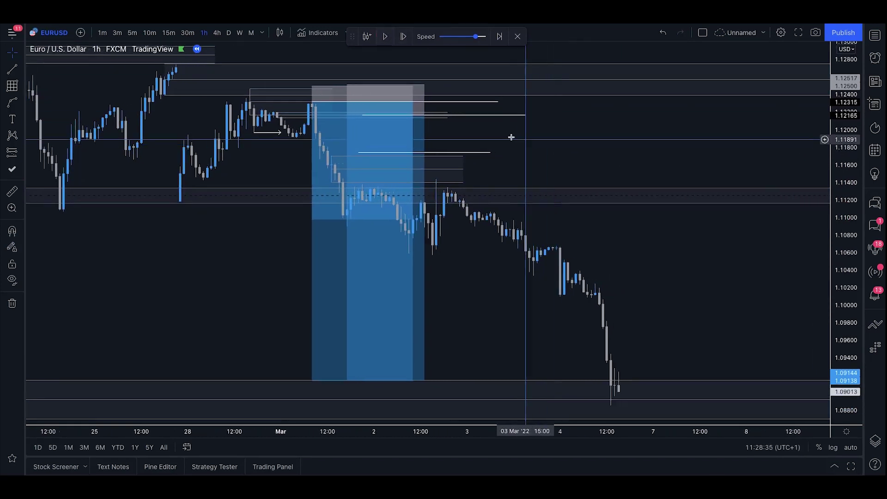
Step: Extend the end of both short positions to 4 Mar 13:00, at the candle that reaches their targets
click(424, 115)
drag(424, 115, 609, 124)
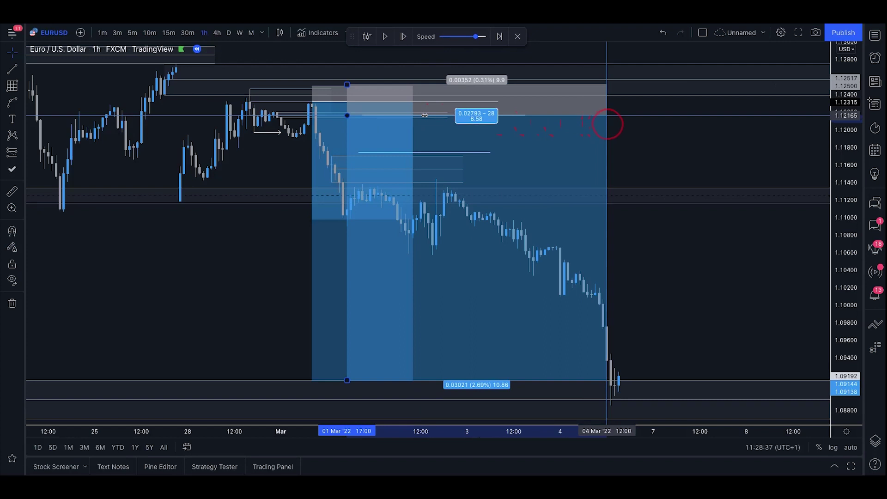
click(402, 116)
drag(413, 102, 614, 102)
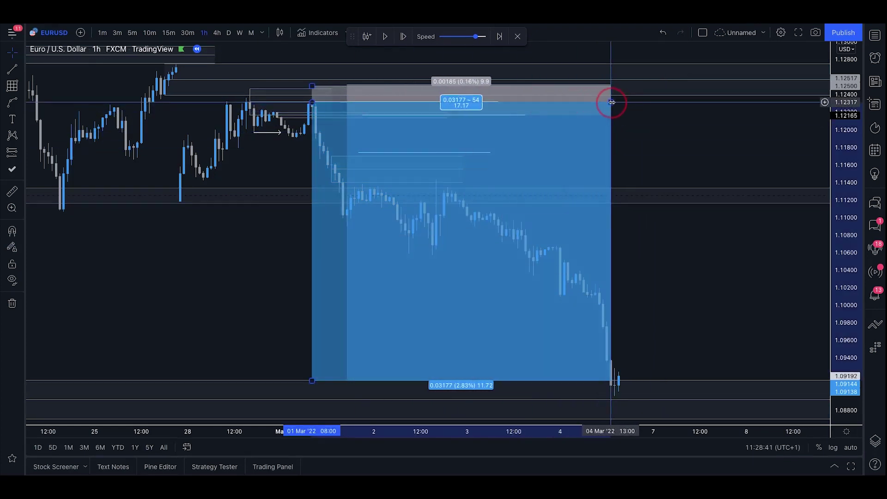
click(657, 134)
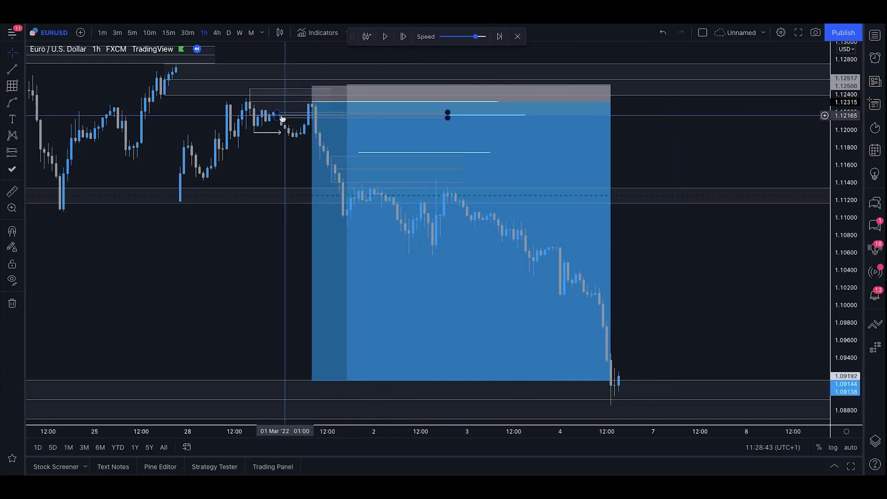
click(313, 117)
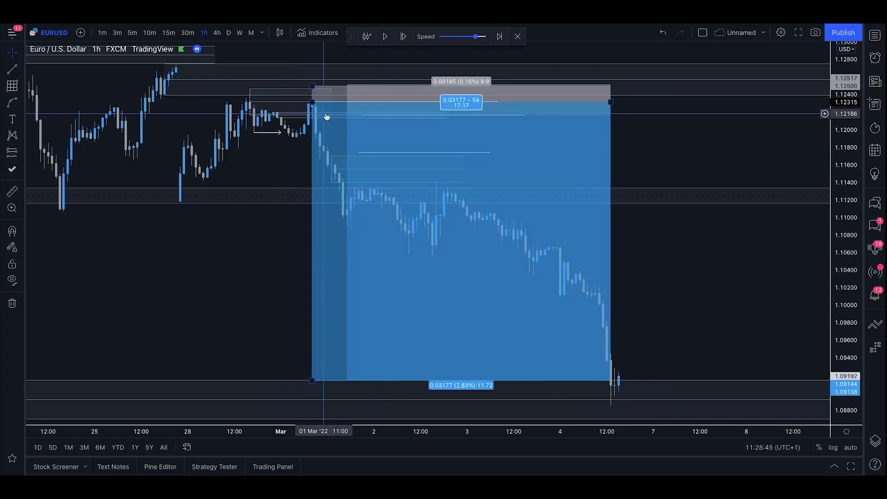
click(300, 109)
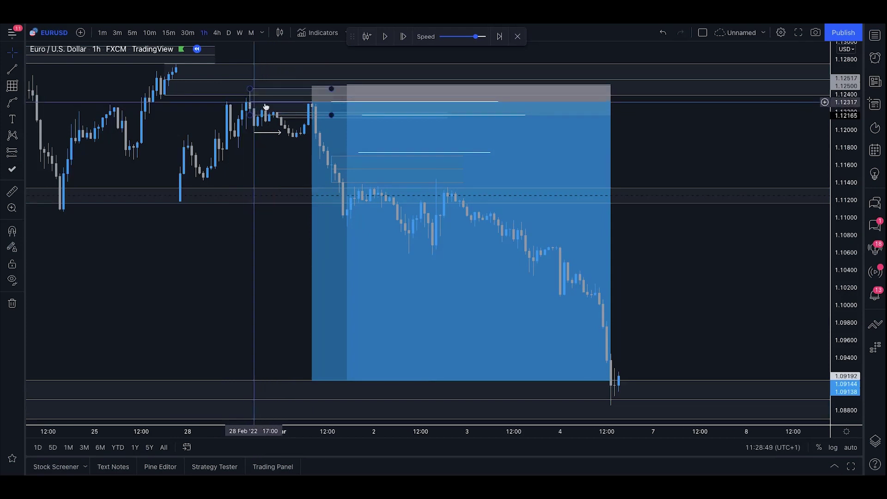
click(313, 95)
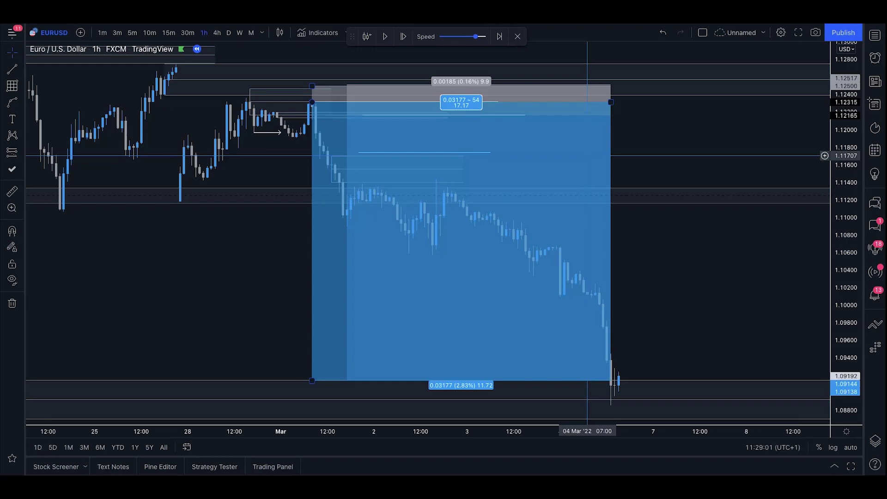
Step: Switch the chart to the 4-hour timeframe and review the two completed shorts against the supply and daily zones
click(217, 32)
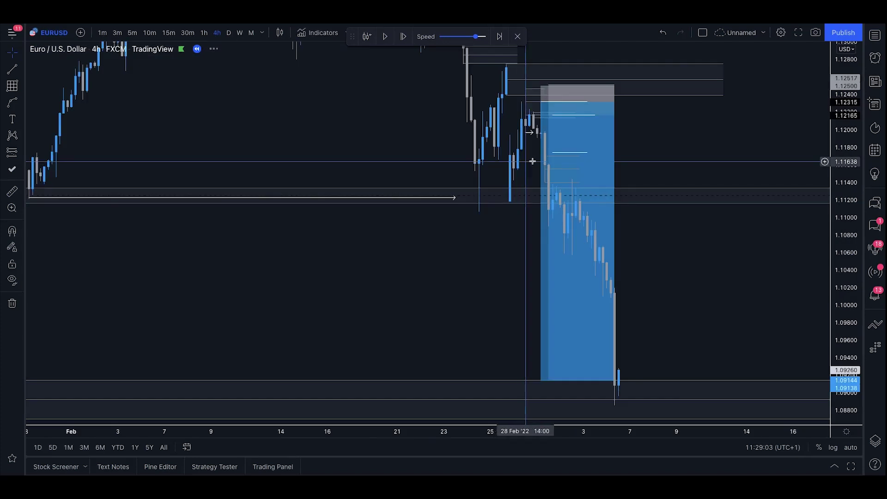
drag(846, 101, 845, 226)
drag(669, 169, 717, 174)
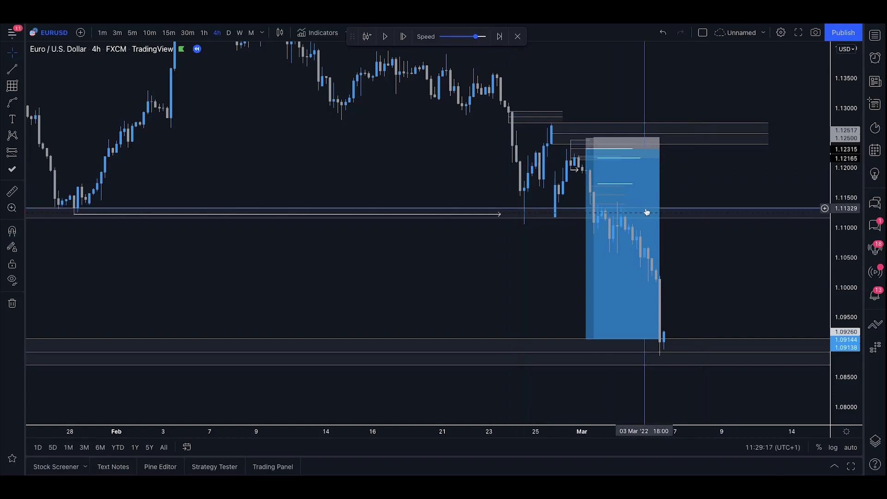
click(571, 202)
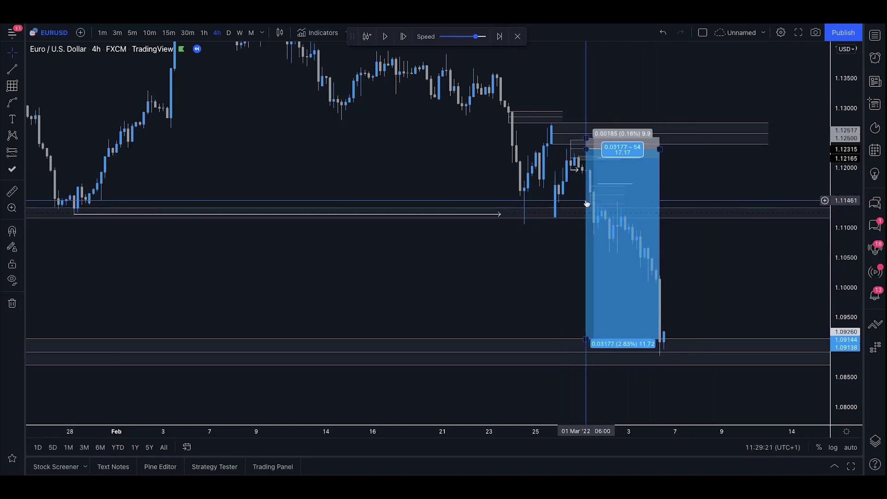